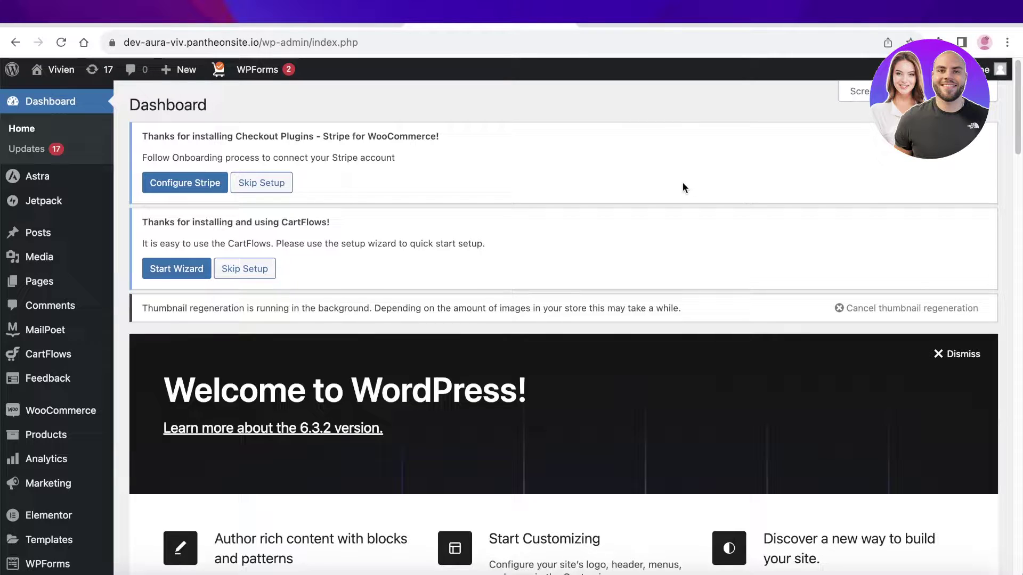
- Look over the live site's front page before adding plugins
scroll(682, 182, down, 4)
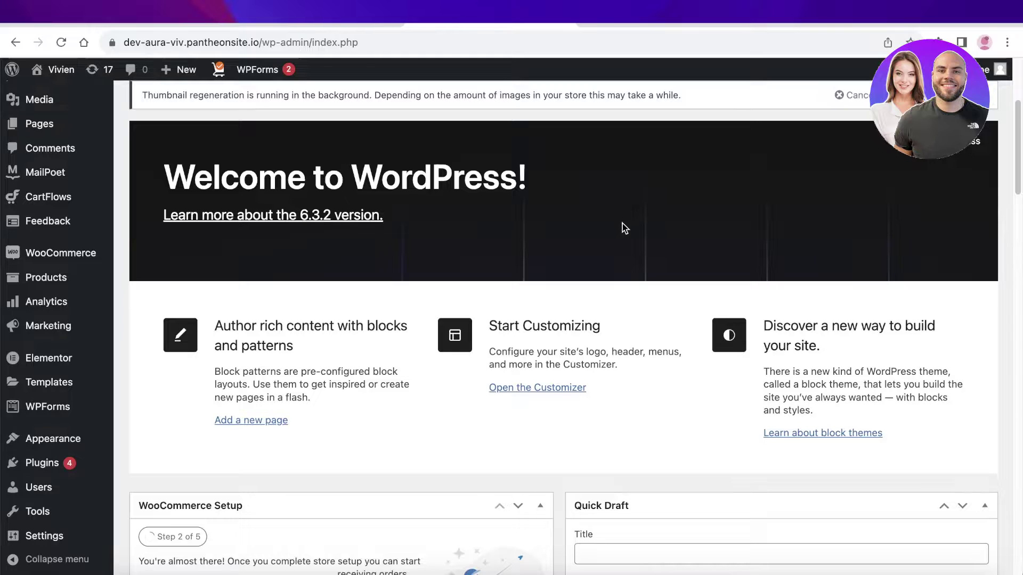
scroll(621, 223, up, 4)
mouse_move(10, 185)
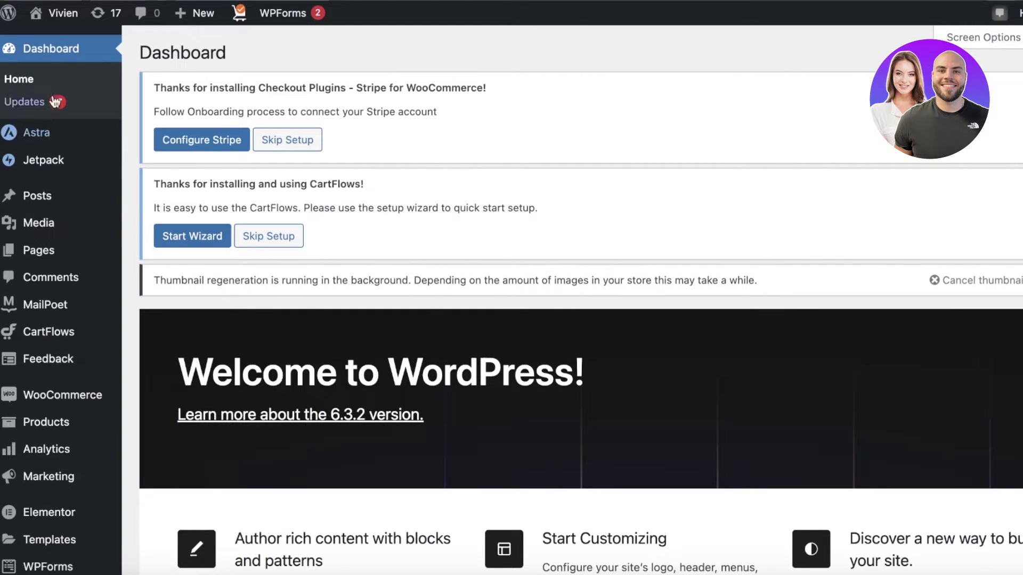
mouse_move(68, 28)
click(77, 48)
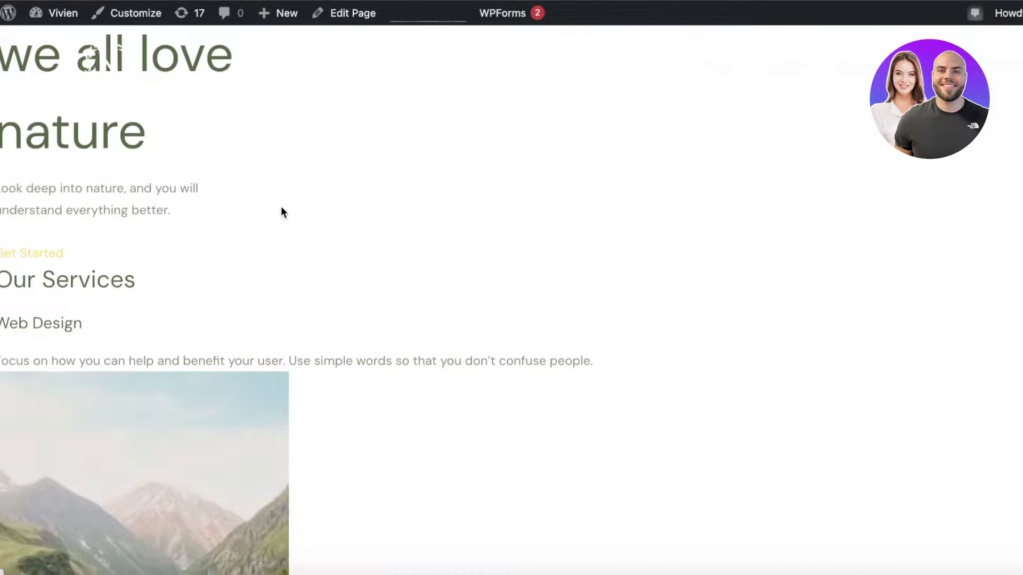
scroll(281, 207, down, 15)
scroll(282, 181, down, 3)
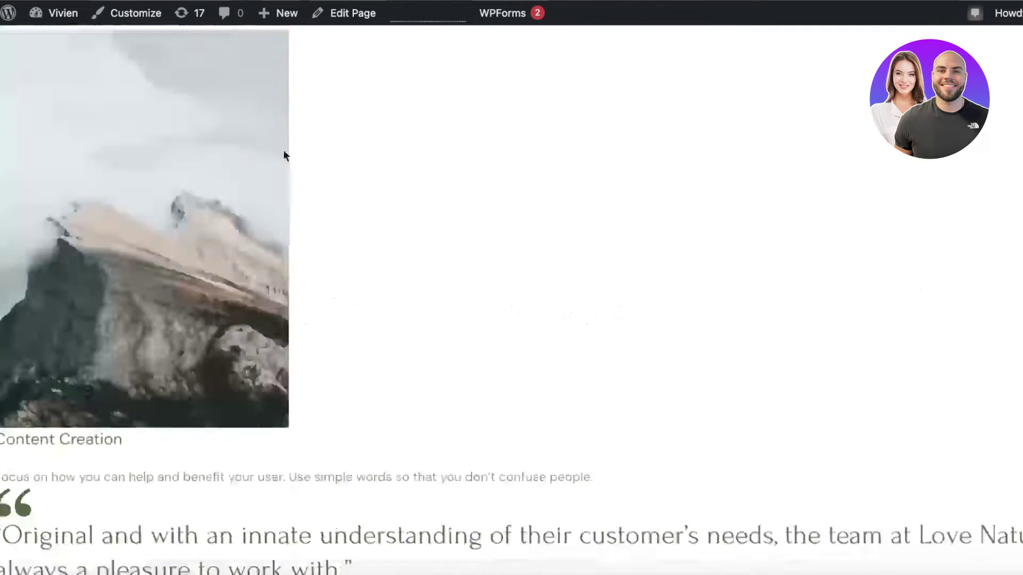
scroll(314, 96, up, 9)
click(344, 15)
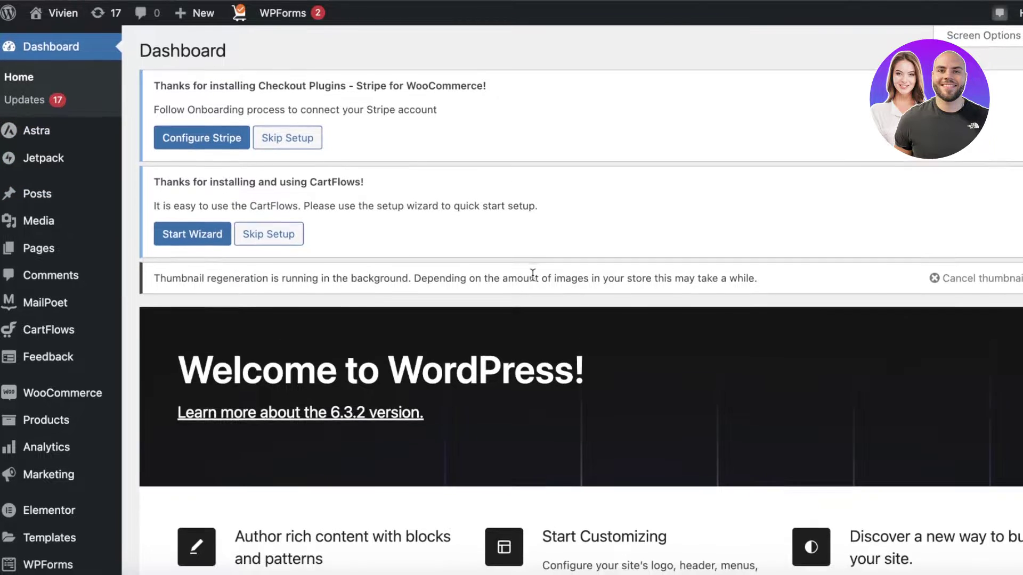
- Search the plugin directory for 'post grid' and install The Post Grid by RadiusTheme
scroll(105, 408, down, 3)
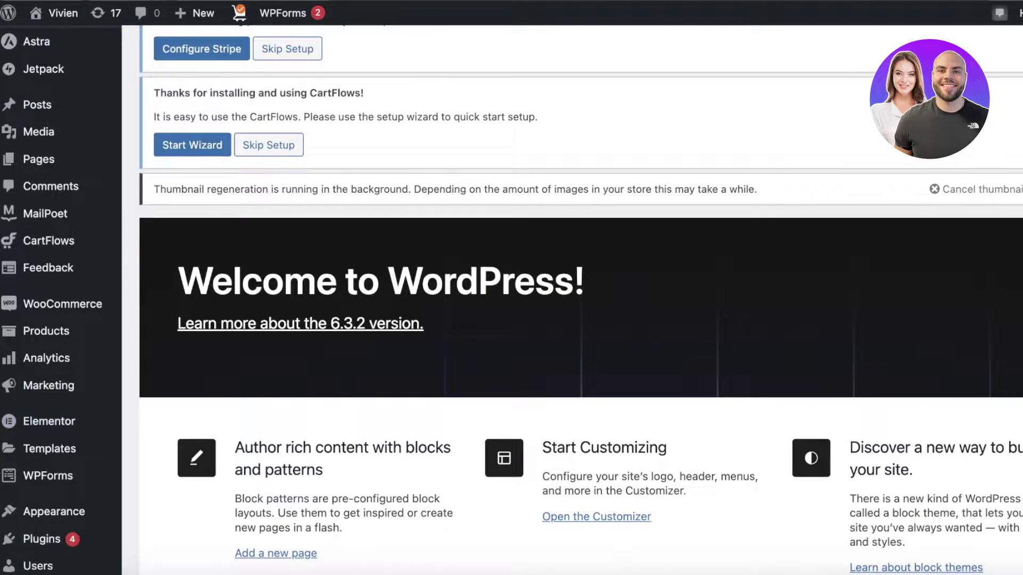
mouse_move(92, 547)
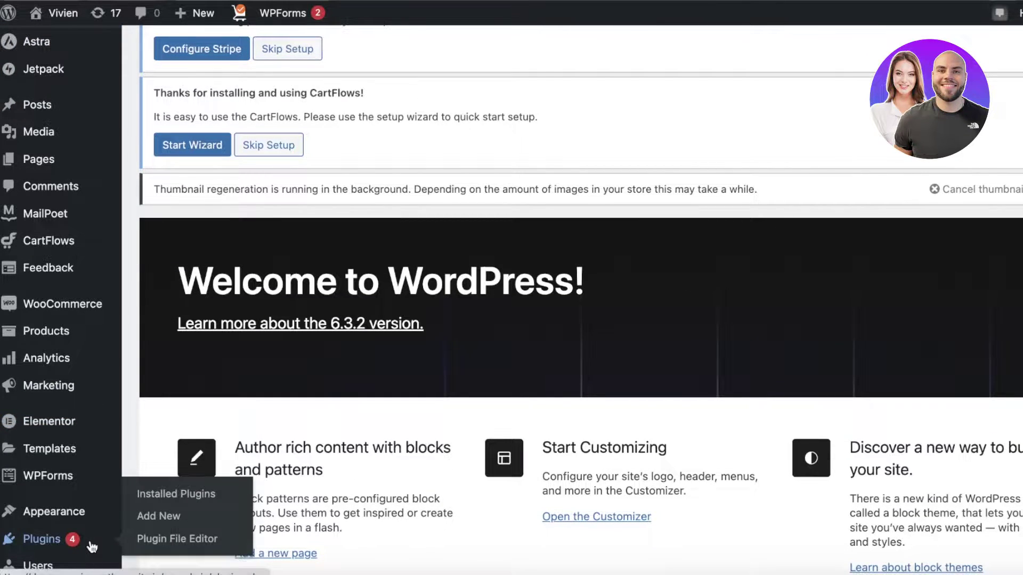
click(142, 515)
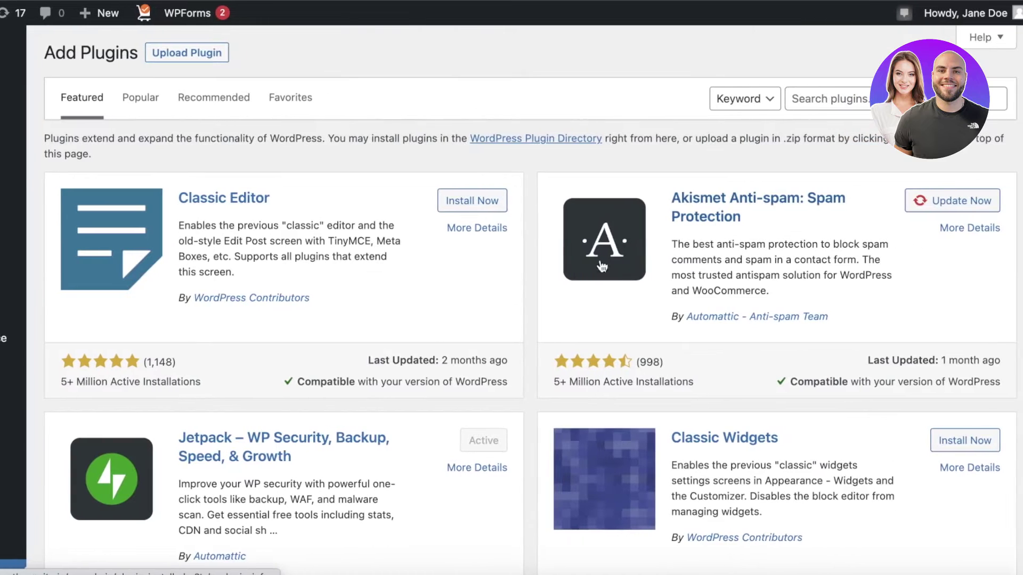
click(816, 92)
text(p)
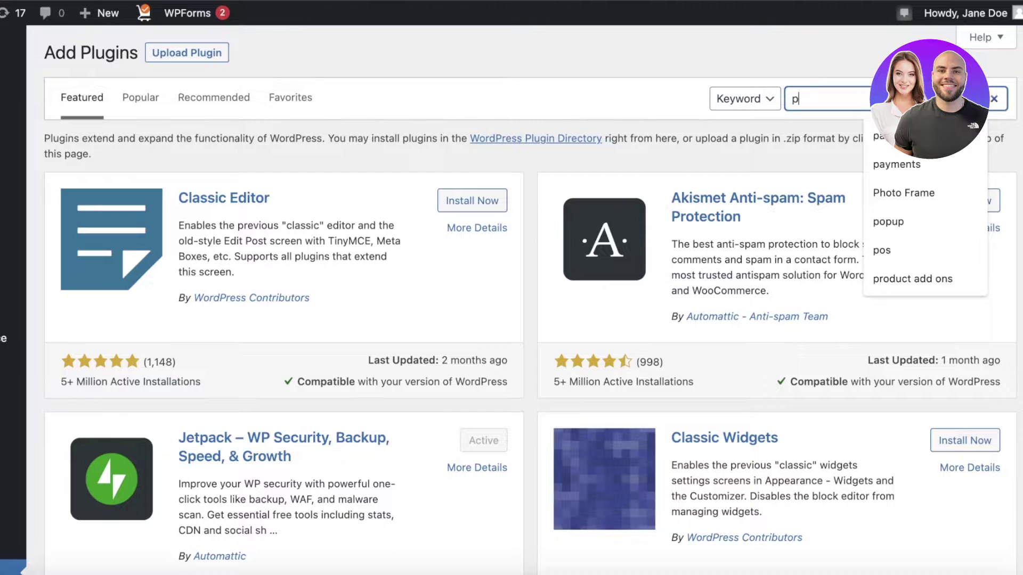
text(ost gri)
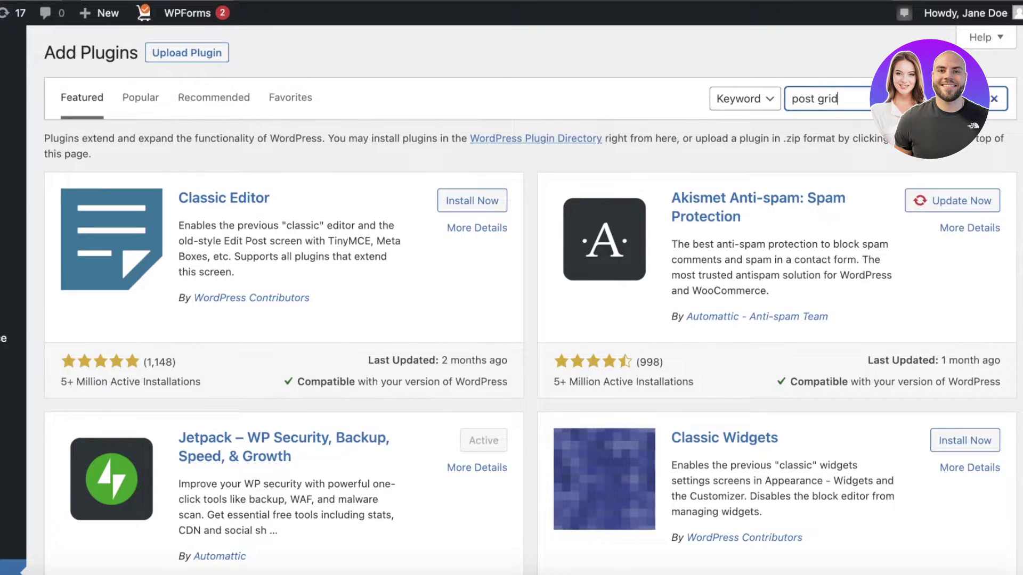
text(d)
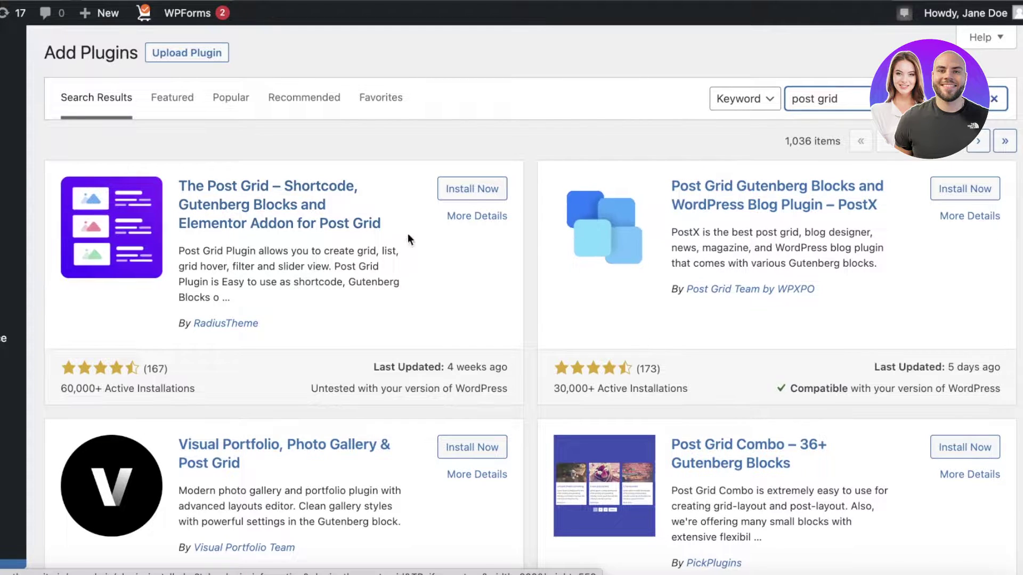
click(485, 192)
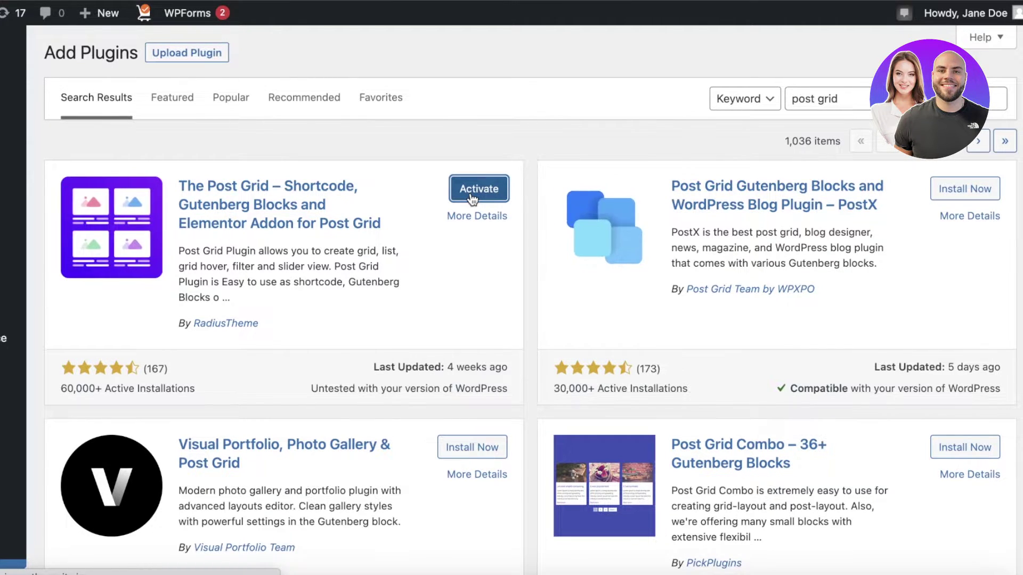
- Activate The Post Grid and review its settings, keeping the Fontawesome icon font
click(472, 197)
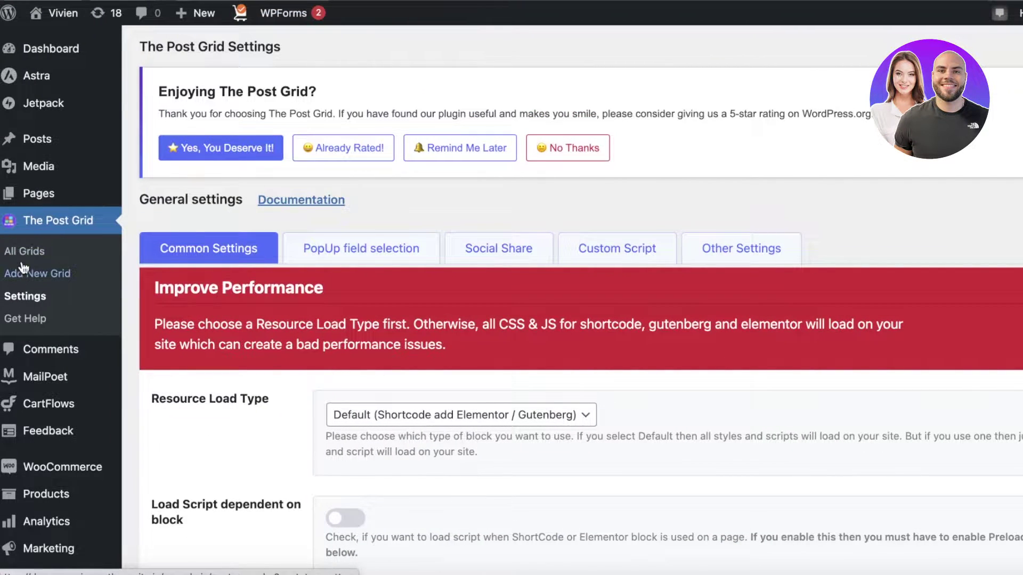
scroll(486, 302, down, 1)
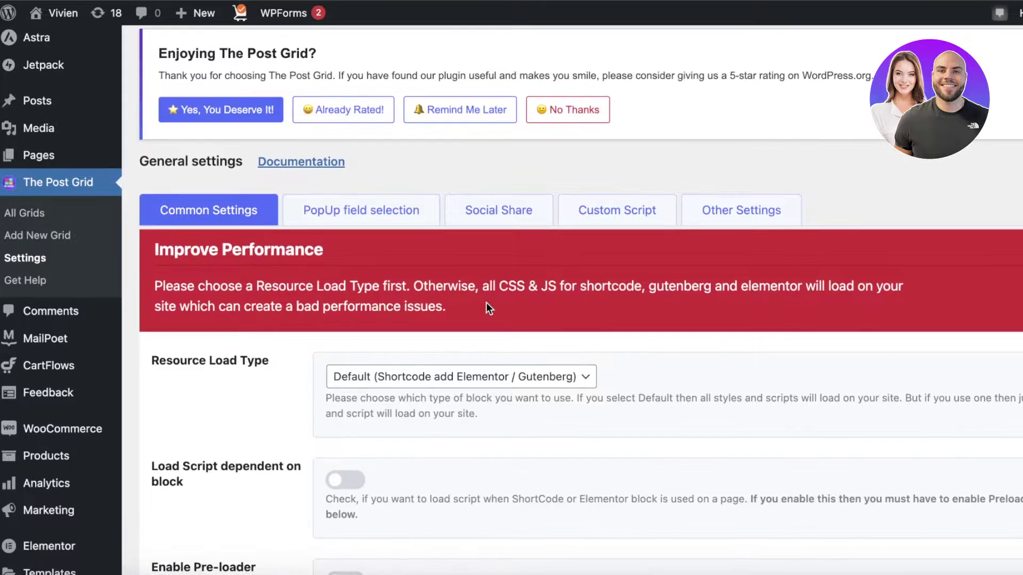
scroll(213, 233, down, 2)
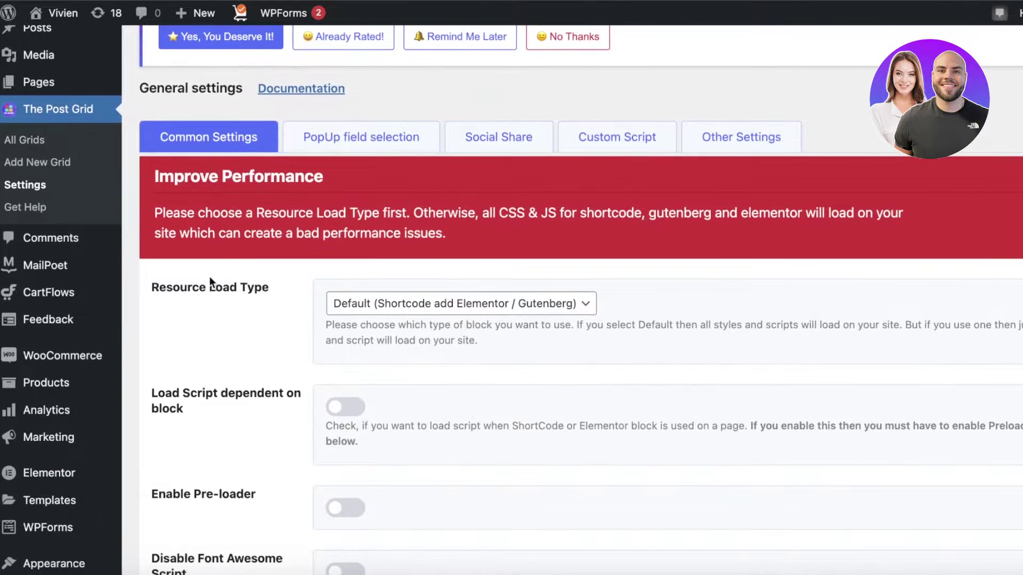
scroll(511, 266, down, 4)
scroll(569, 216, down, 3)
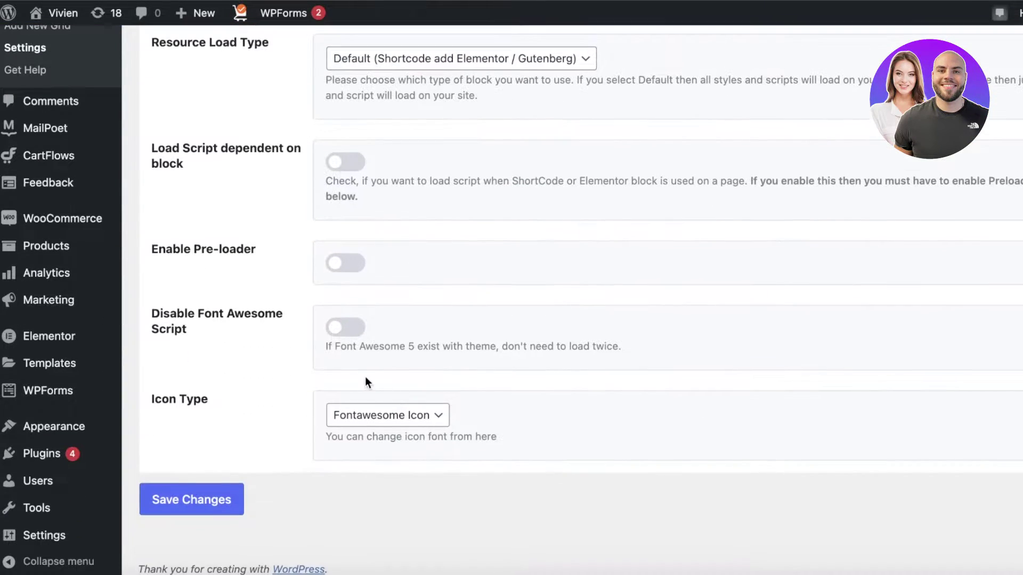
click(385, 415)
click(385, 415)
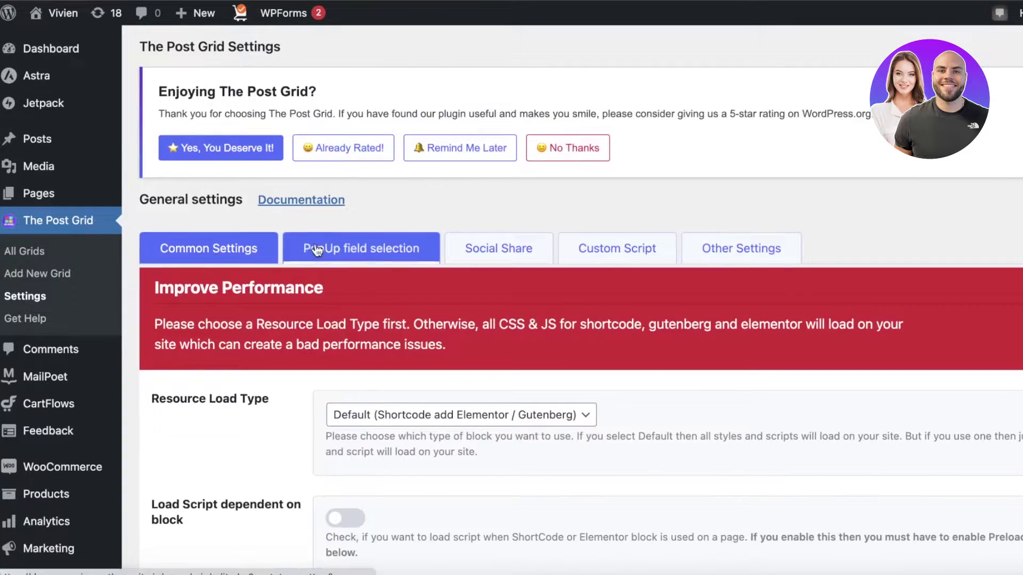
- Browse the popup field, social share, custom script and template settings, then view All Grids
click(317, 250)
click(543, 252)
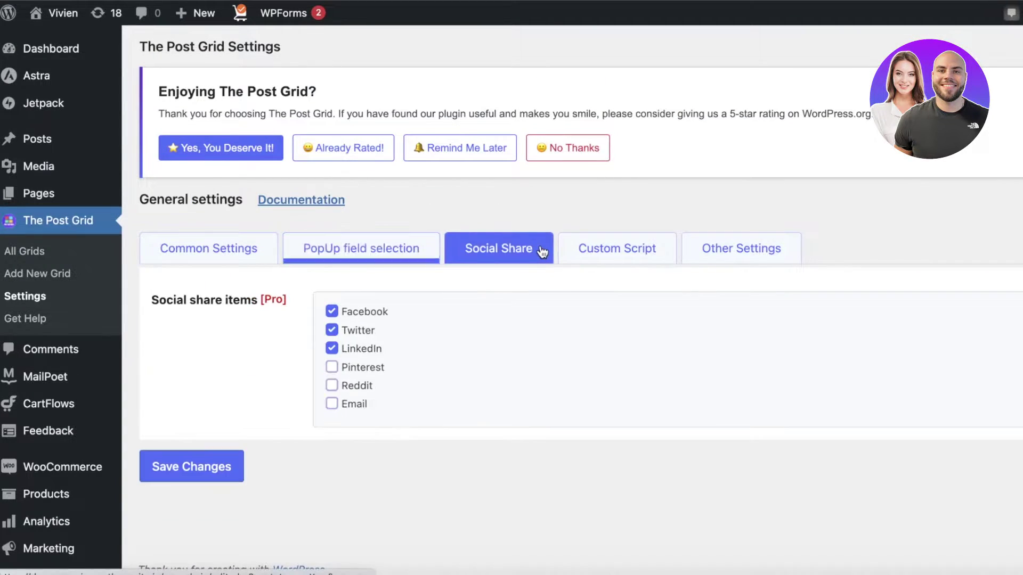
click(634, 257)
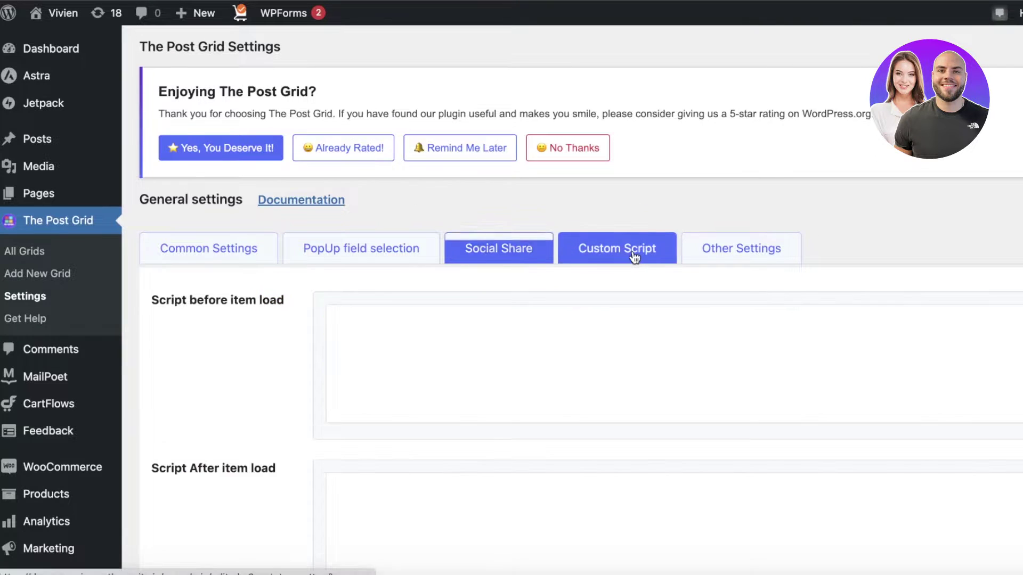
click(694, 262)
scroll(470, 262, down, 3)
scroll(470, 262, up, 3)
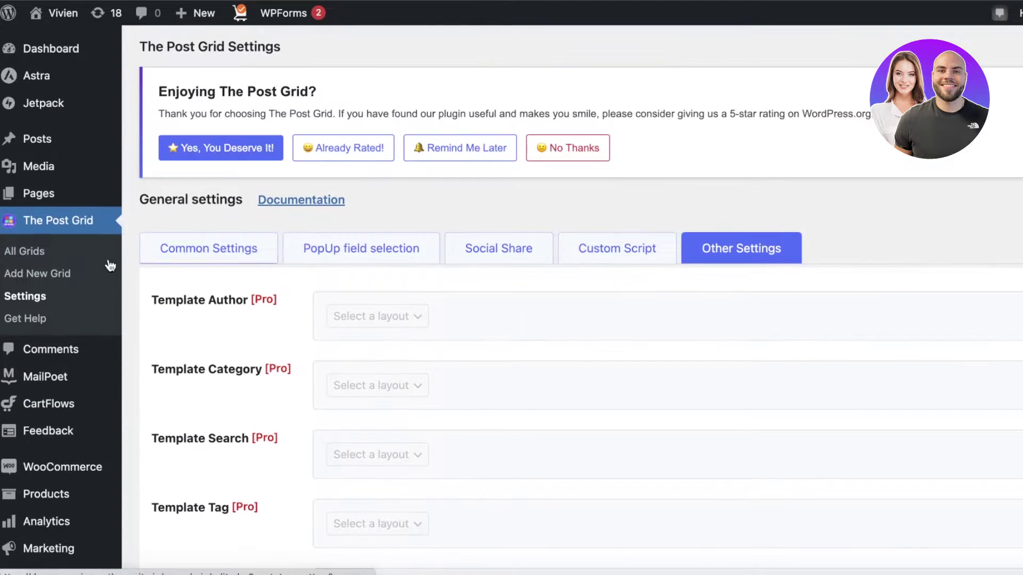
click(45, 252)
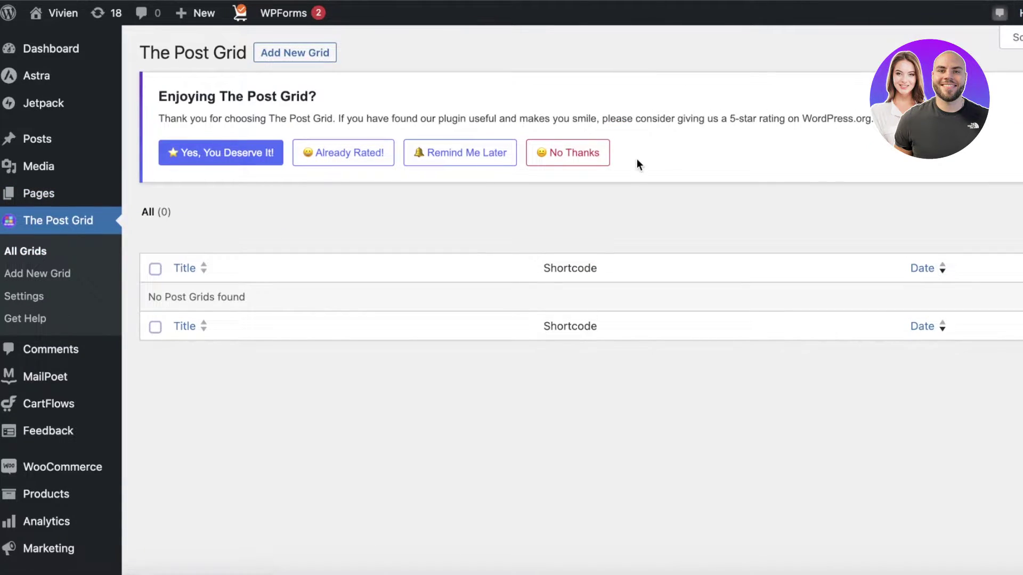
- Add a new post grid and title it 'Featured Posts'
click(75, 276)
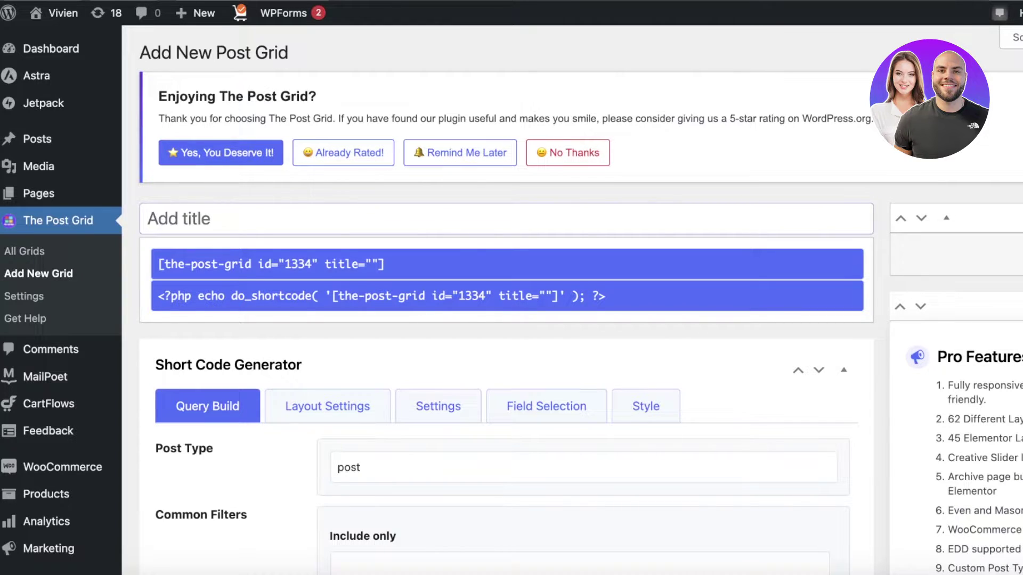
text(Featured Posts)
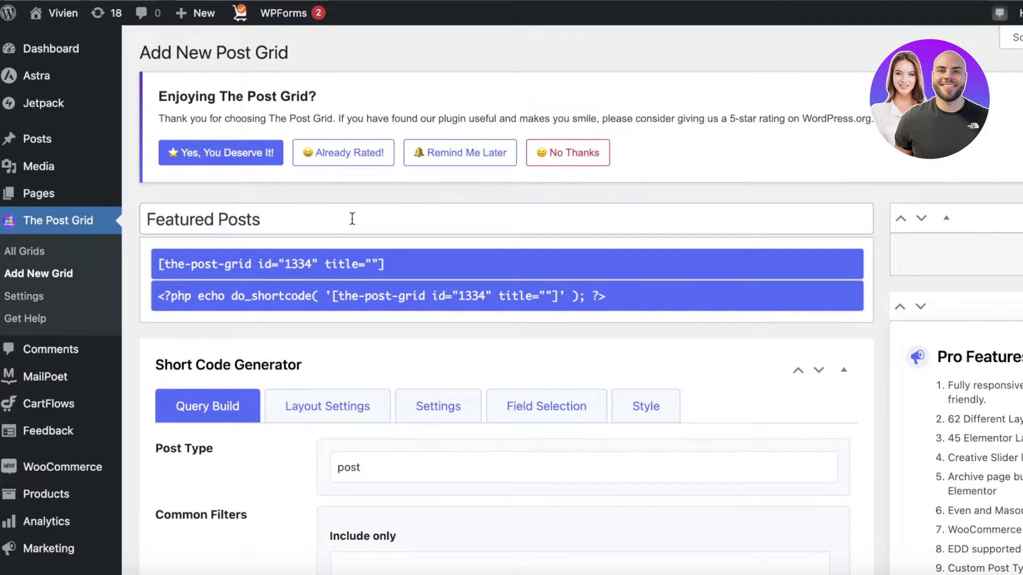
scroll(352, 219, down, 5)
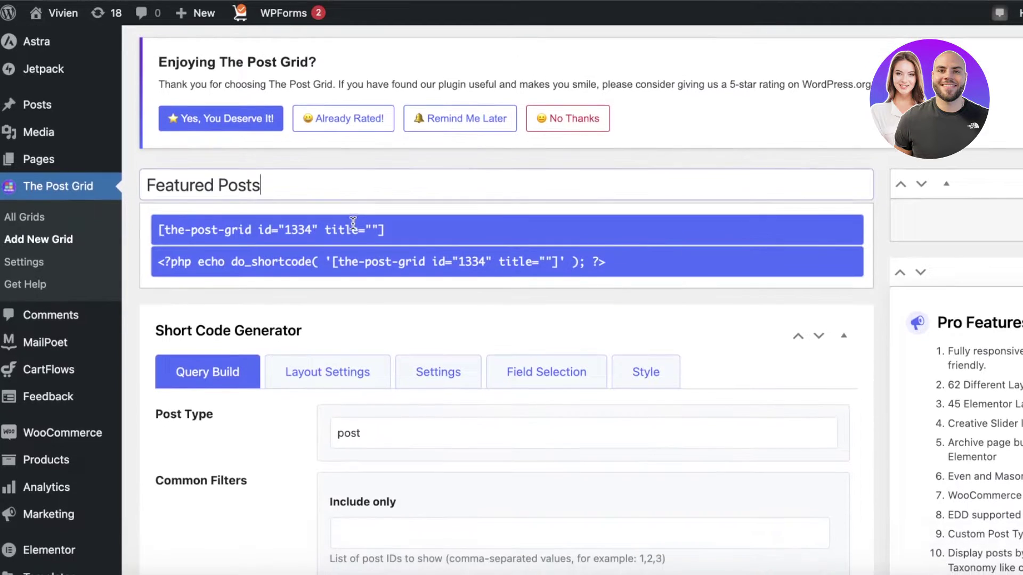
click(318, 184)
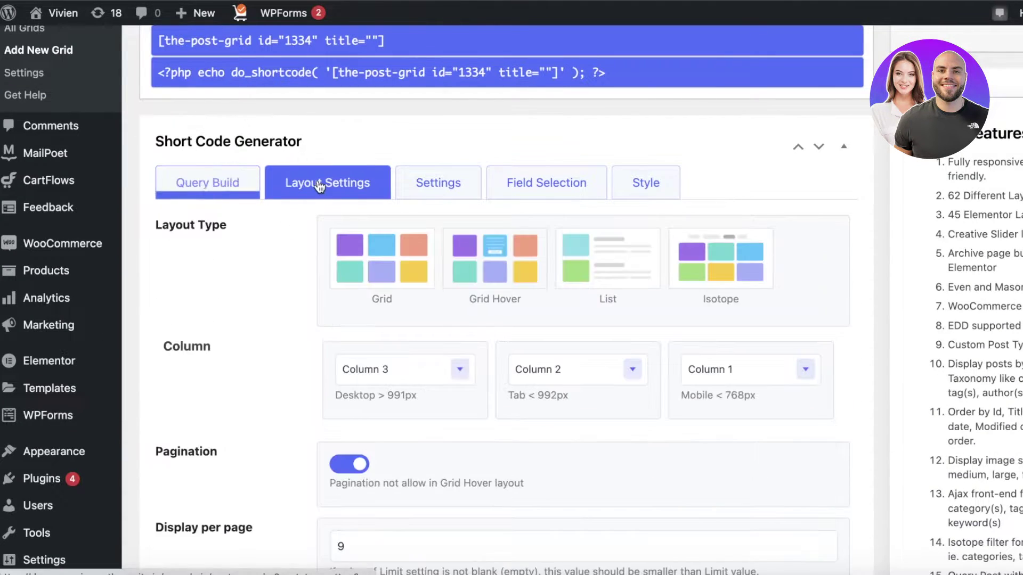
click(207, 184)
click(400, 256)
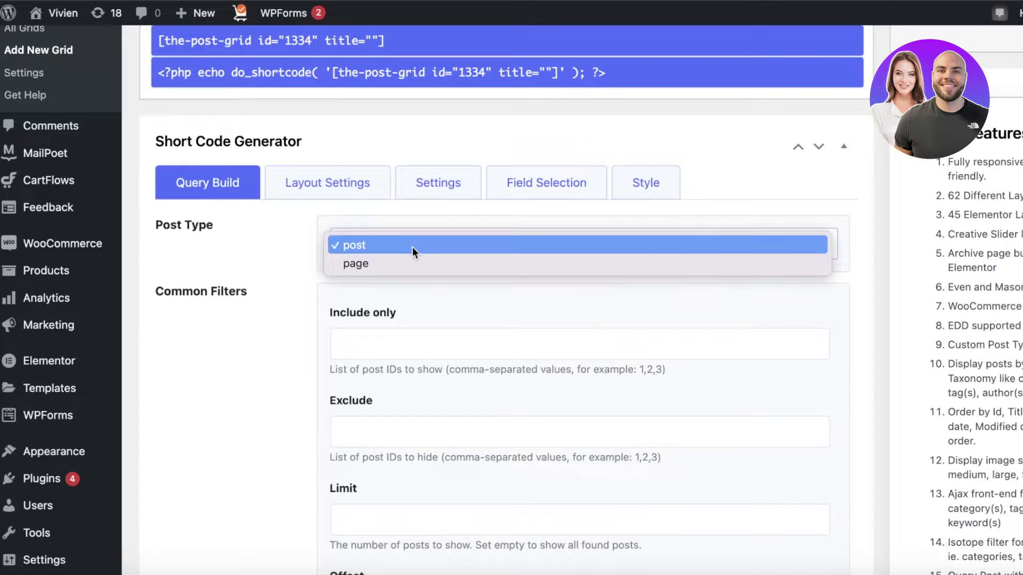
click(401, 241)
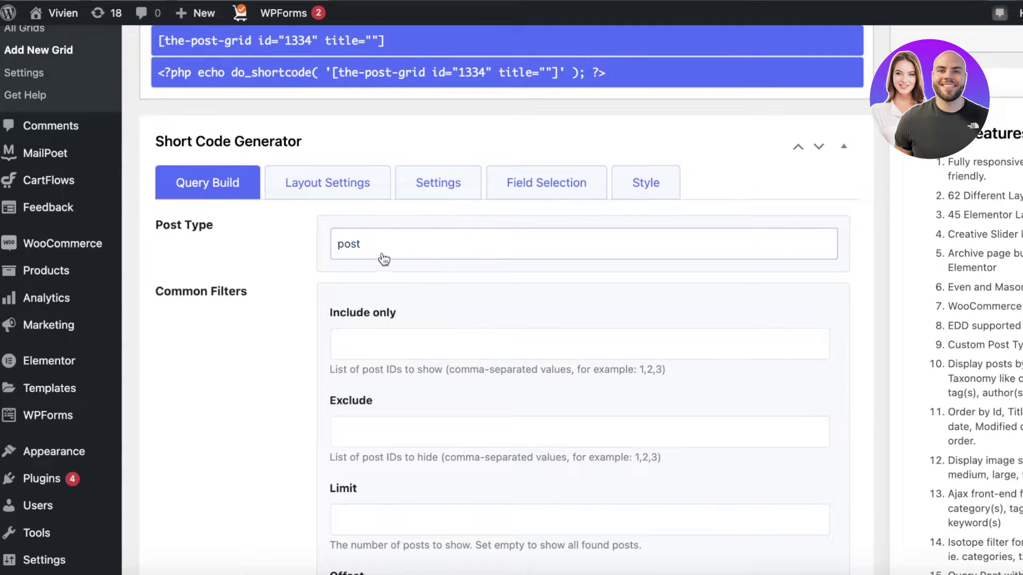
click(415, 342)
scroll(393, 282, down, 2)
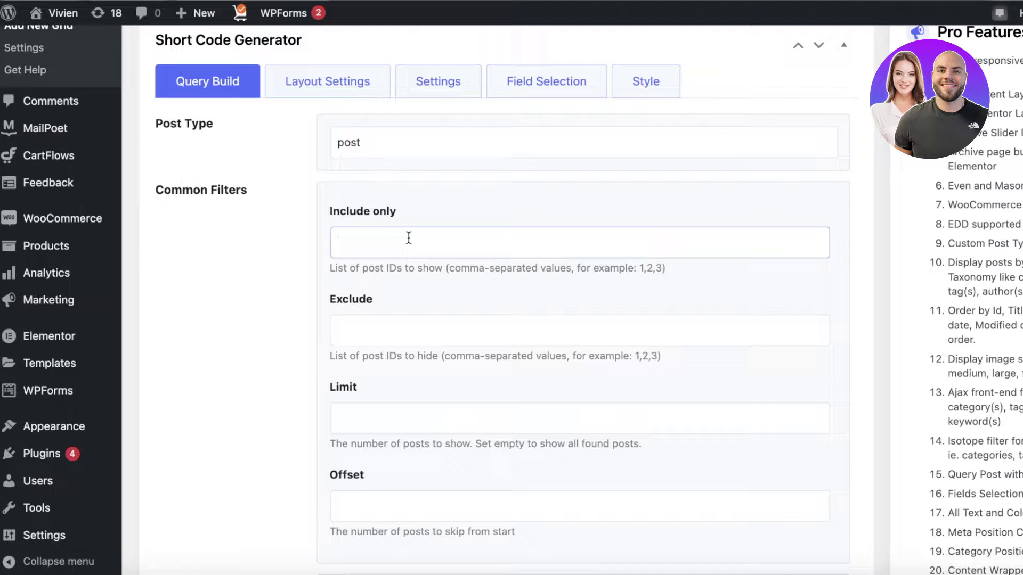
text(sew)
key(BackSpace)
key(BackSpace)
key(BackSpace)
scroll(260, 357, down, 1)
scroll(435, 78, down, 3)
scroll(327, 336, down, 5)
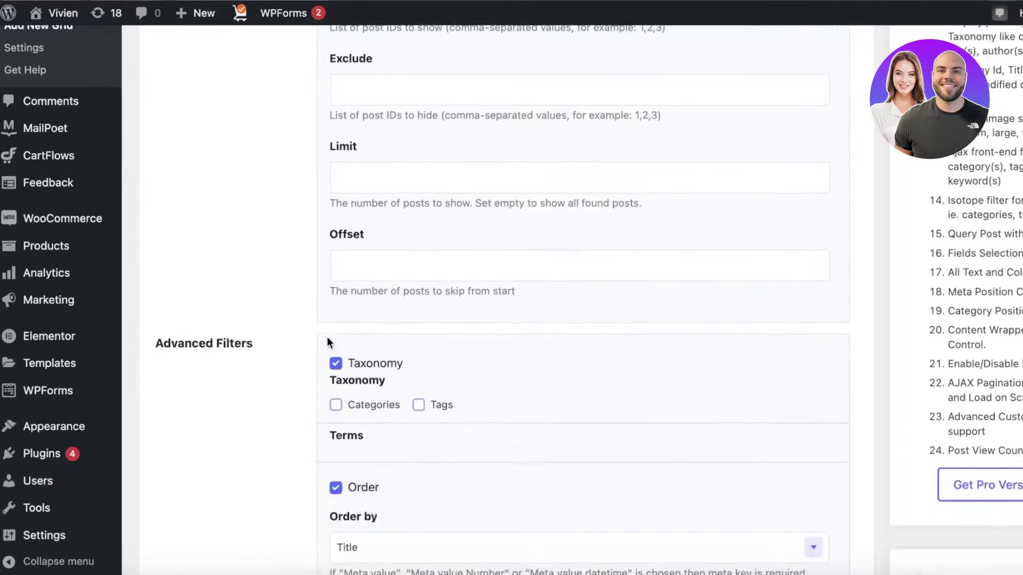
scroll(286, 321, up, 2)
scroll(232, 201, down, 7)
scroll(230, 205, up, 3)
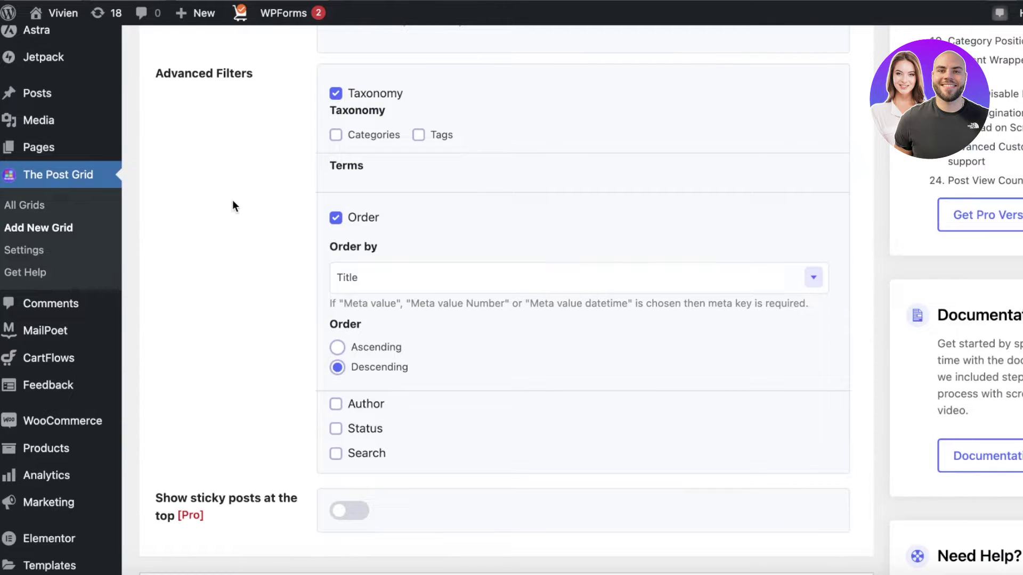
scroll(268, 187, up, 1)
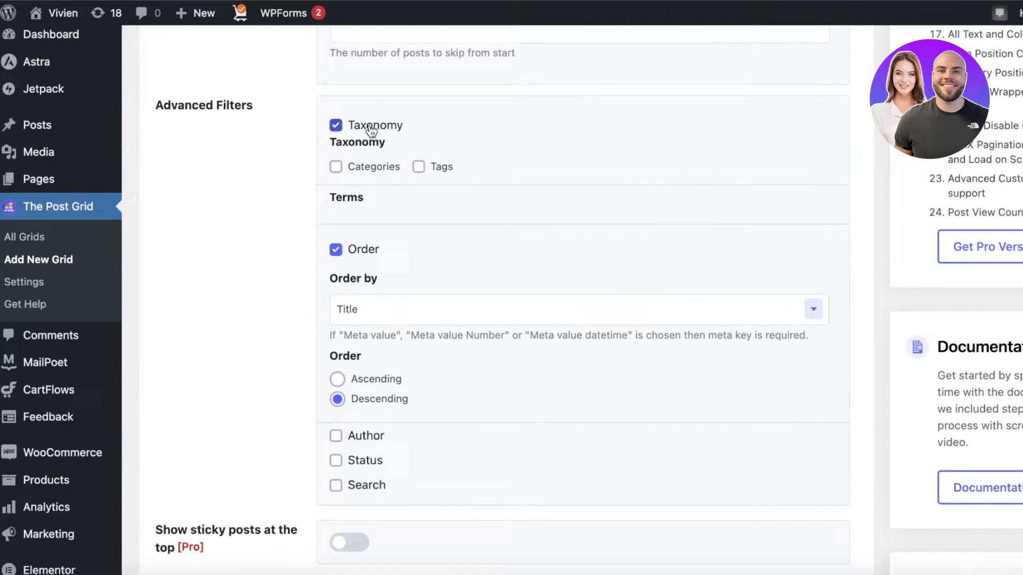
- Filter by Categories only (not Tags), choosing Uncategorized with the IN operator
click(356, 170)
click(420, 169)
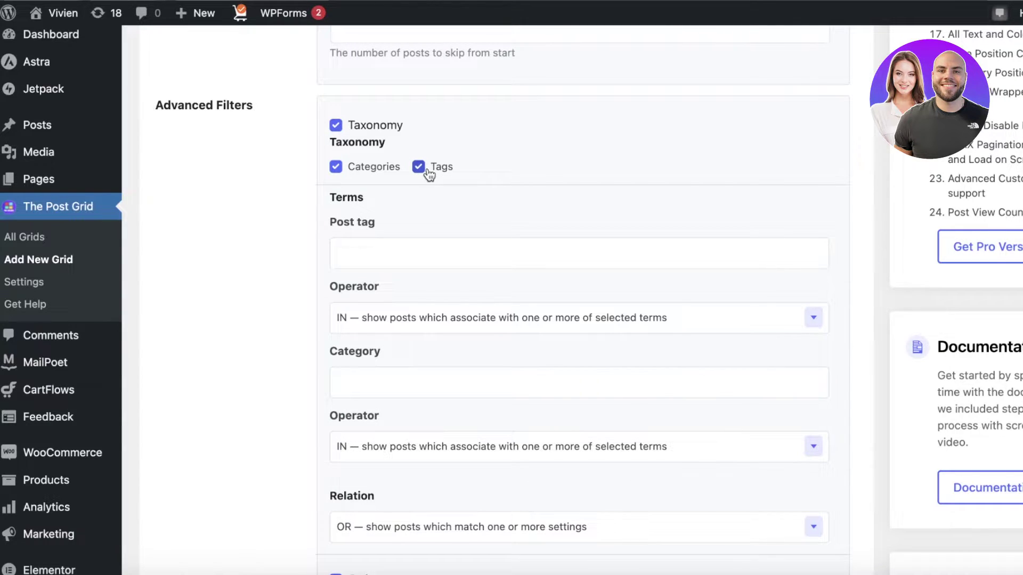
click(418, 167)
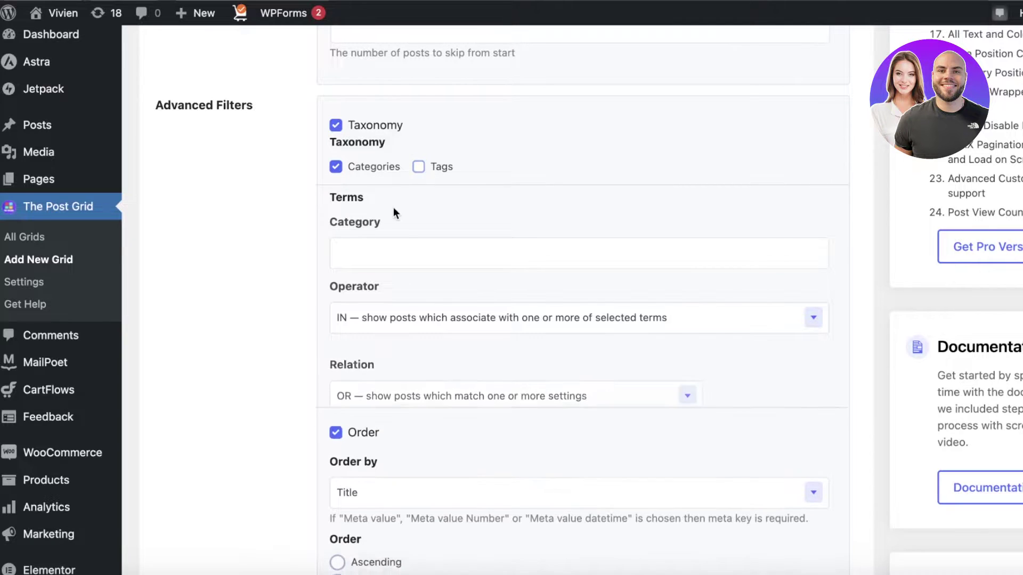
click(387, 248)
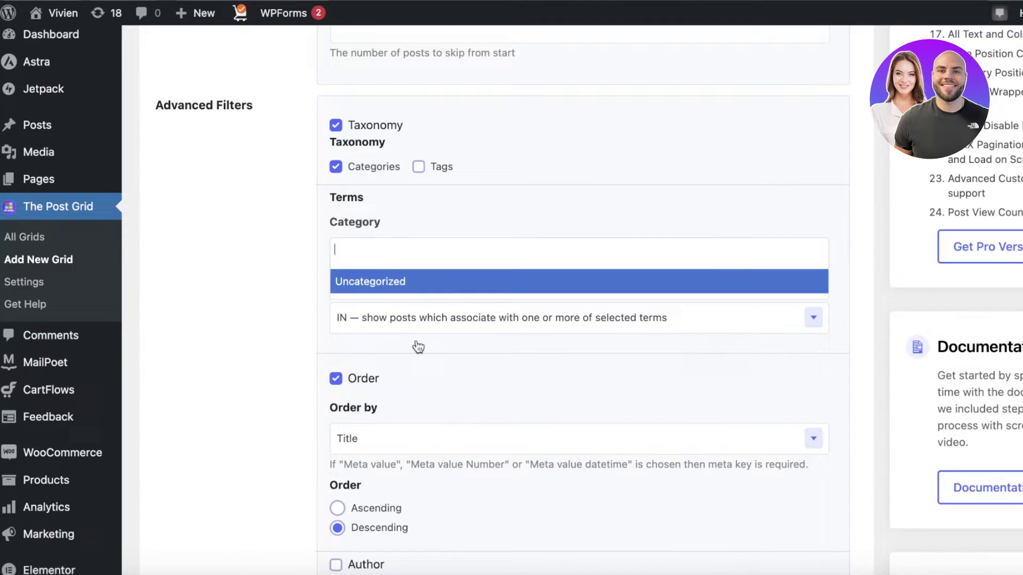
click(398, 288)
click(421, 318)
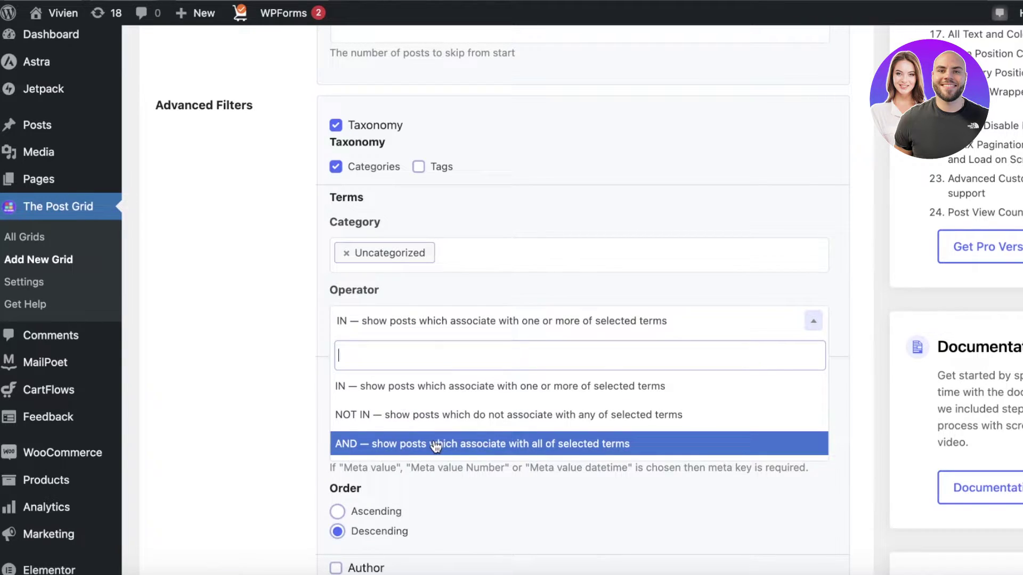
click(299, 286)
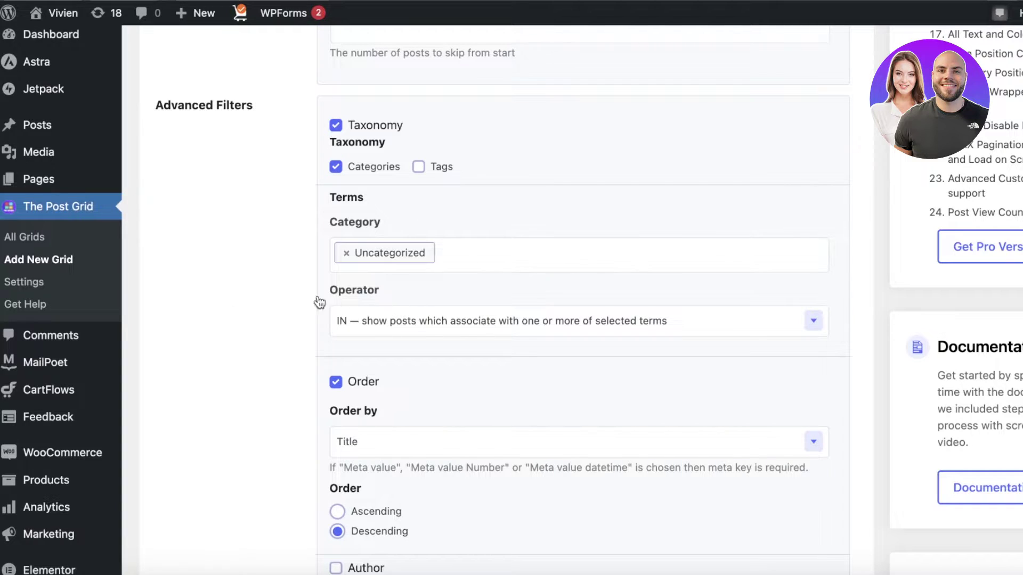
click(408, 322)
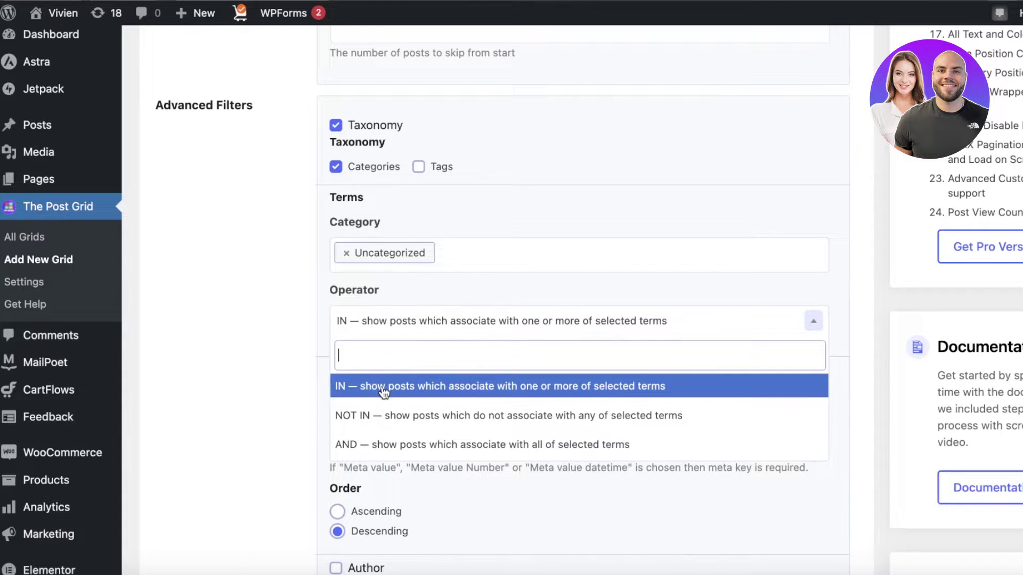
click(378, 383)
click(391, 258)
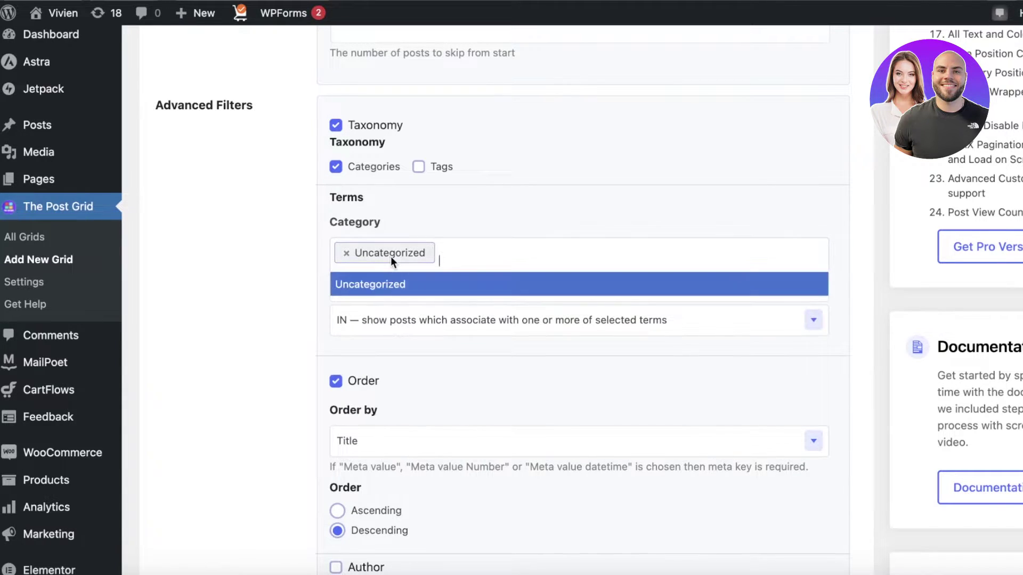
click(228, 279)
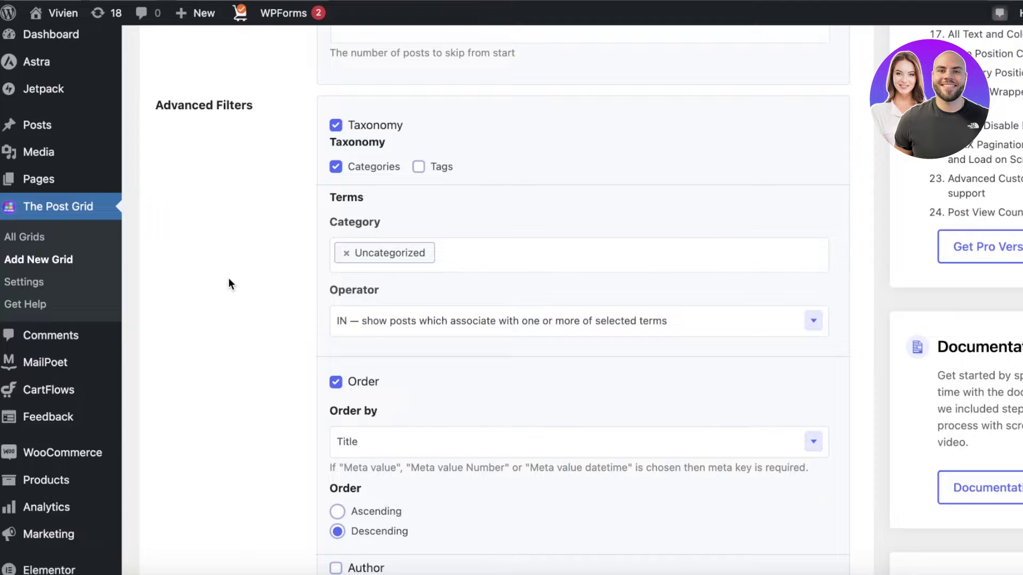
- Order the grid's posts by Created date, keeping Descending order
scroll(235, 288, down, 2)
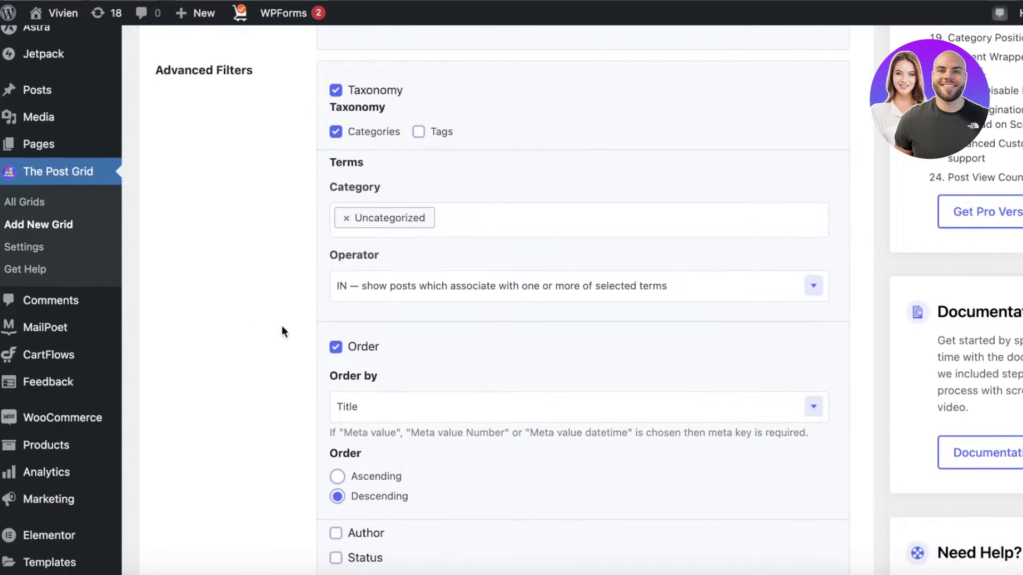
scroll(341, 277, down, 3)
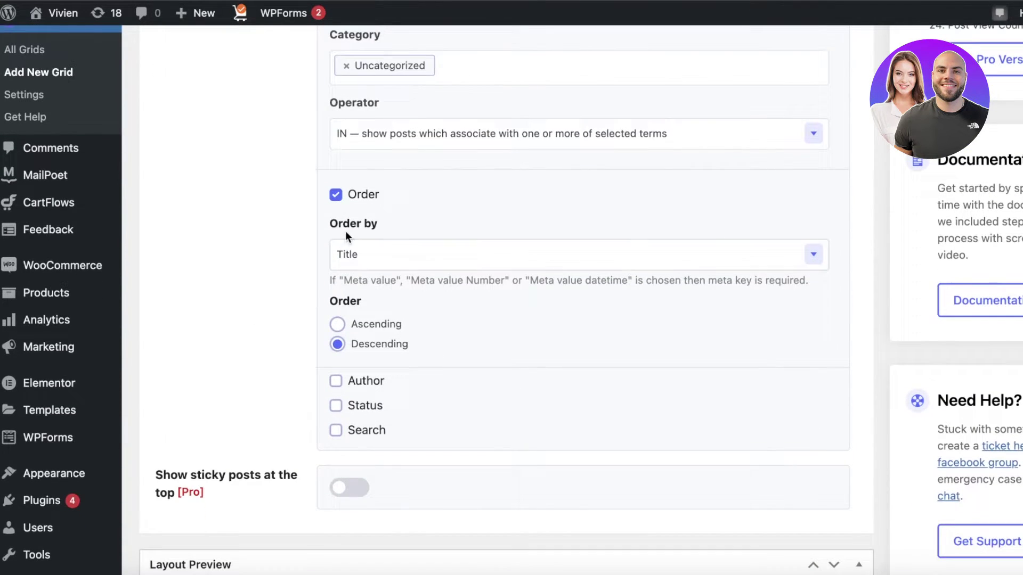
click(331, 202)
click(331, 202)
click(490, 256)
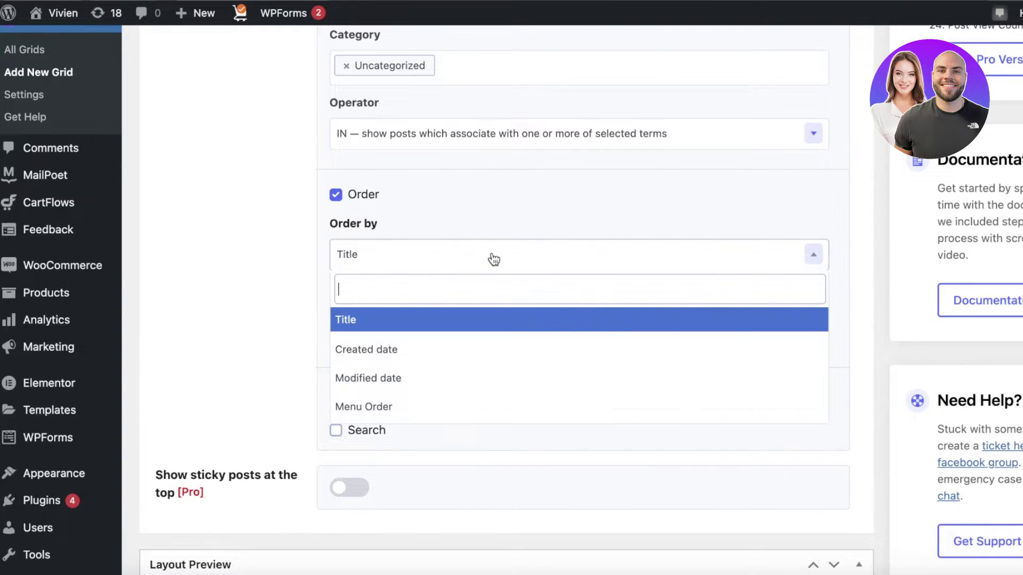
click(424, 356)
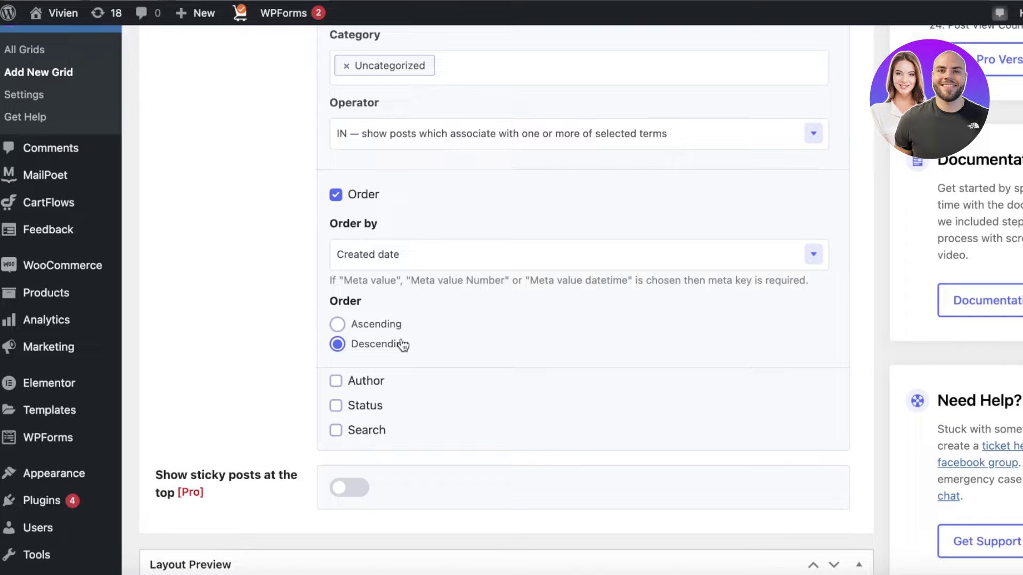
click(354, 326)
click(339, 346)
scroll(433, 338, down, 7)
scroll(499, 305, up, 20)
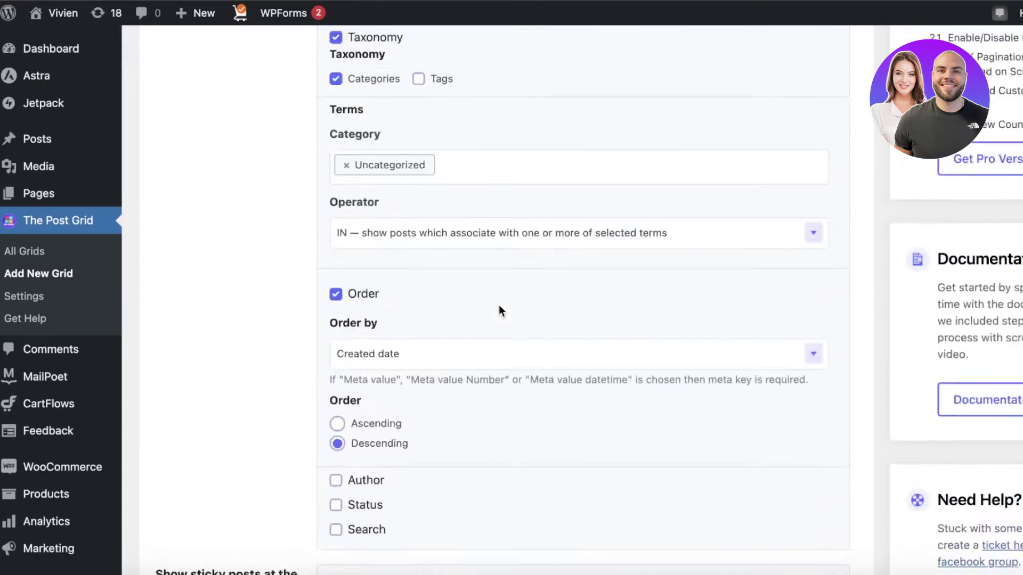
scroll(526, 299, down, 15)
- In Layout Settings, choose the Grid Hover type and the Grid Hover 3 layout
scroll(526, 304, up, 15)
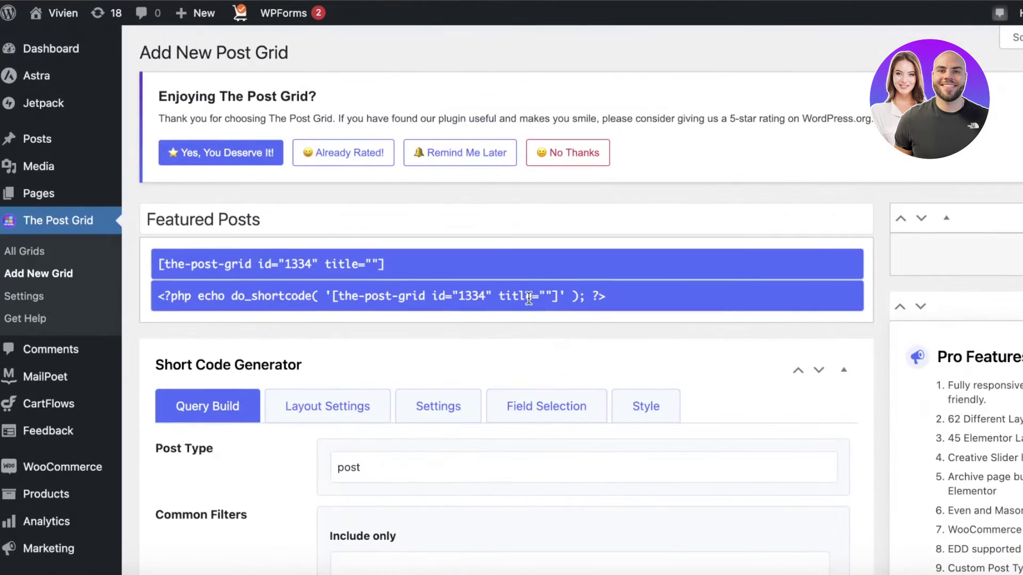
click(323, 408)
scroll(320, 410, down, 6)
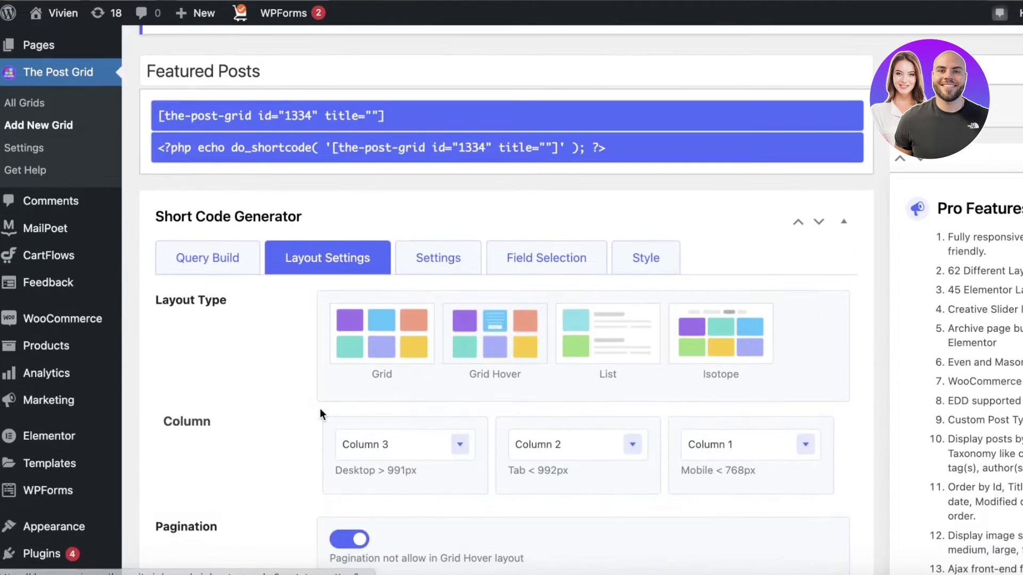
scroll(509, 230, up, 3)
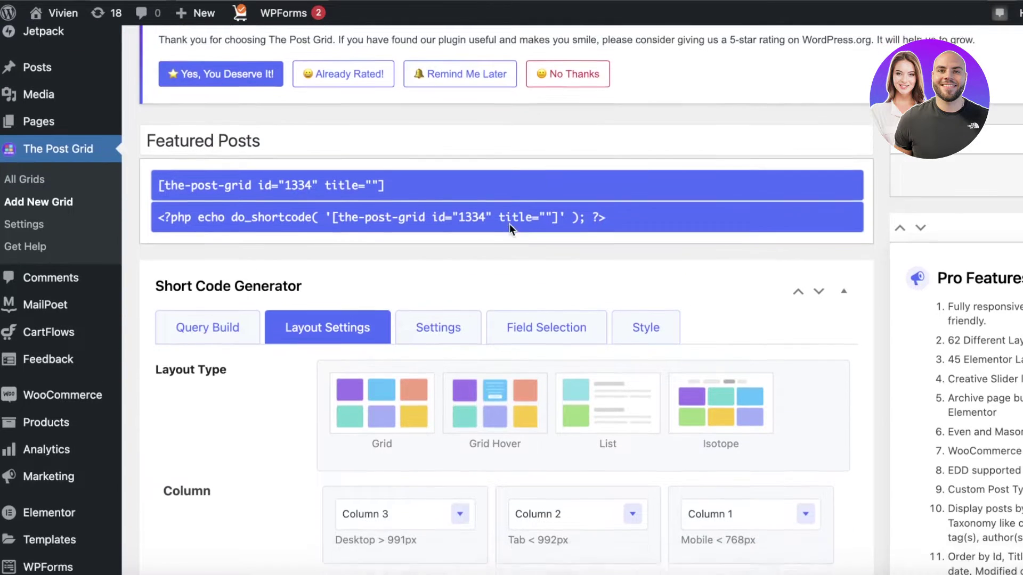
scroll(510, 225, down, 2)
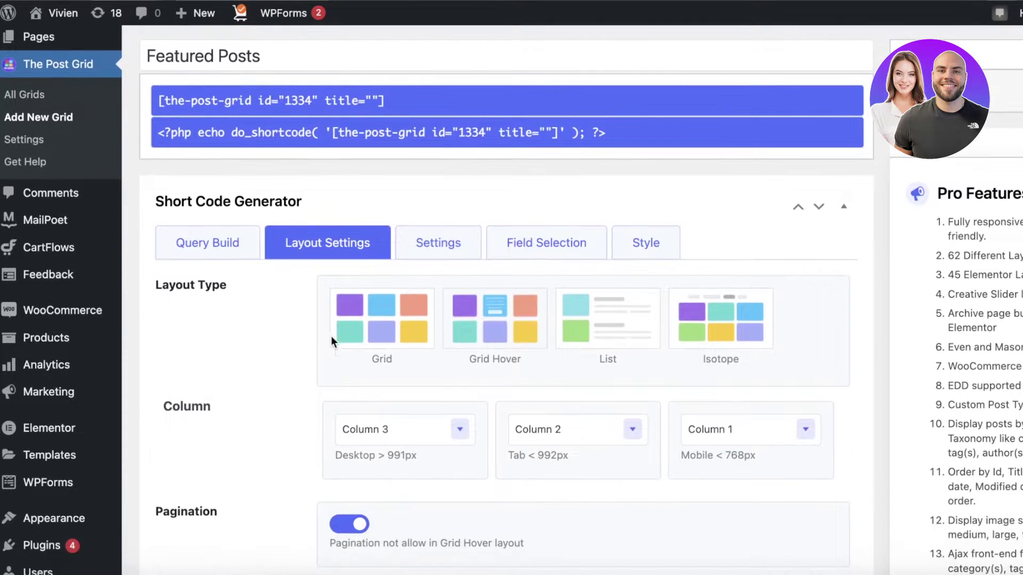
scroll(373, 311, down, 2)
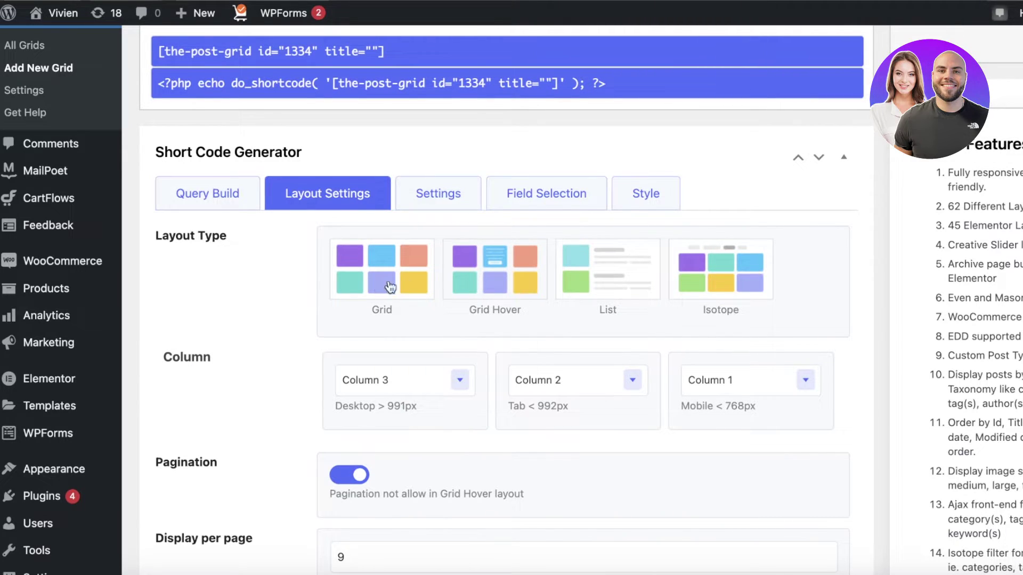
click(527, 273)
scroll(527, 273, down, 3)
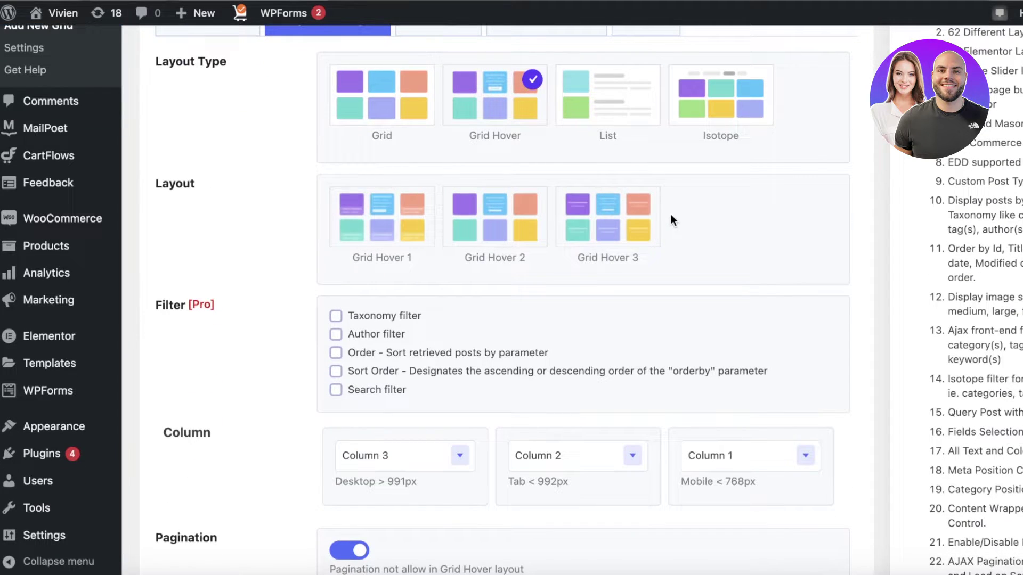
click(615, 229)
- Keep the desktop column count at Column 3 and review the remaining layout options
scroll(373, 267, down, 5)
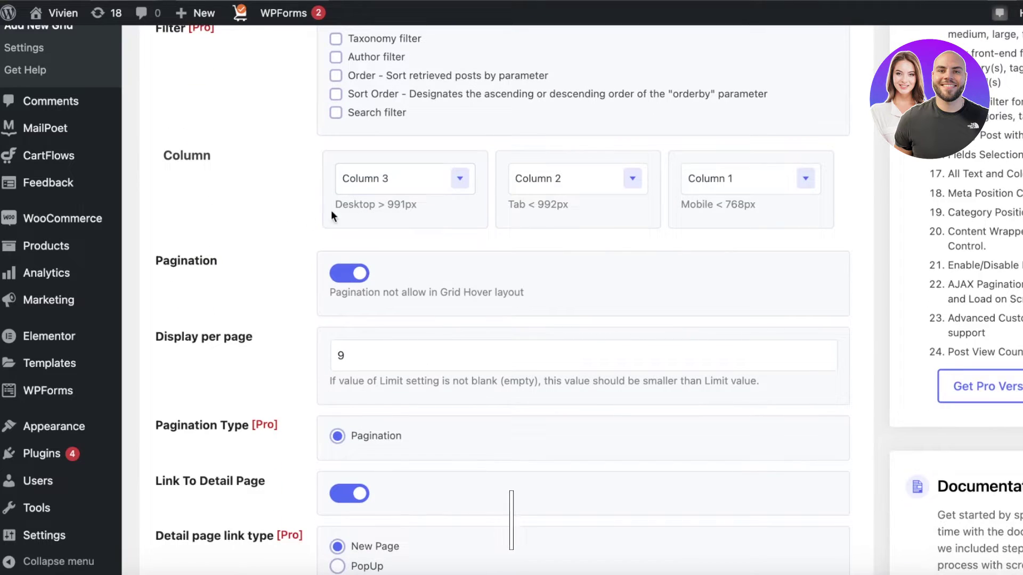
click(446, 183)
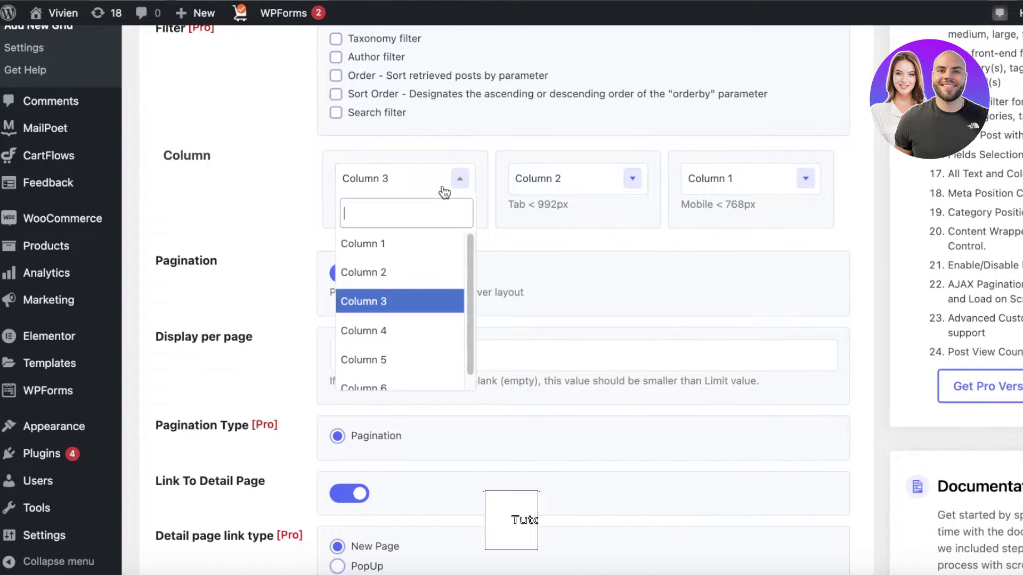
click(670, 164)
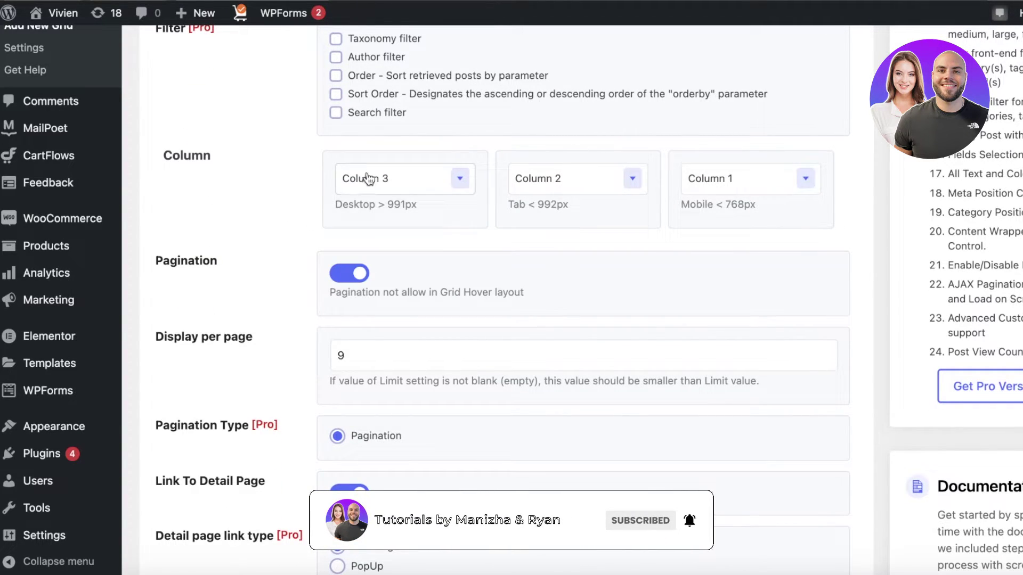
scroll(314, 219, down, 2)
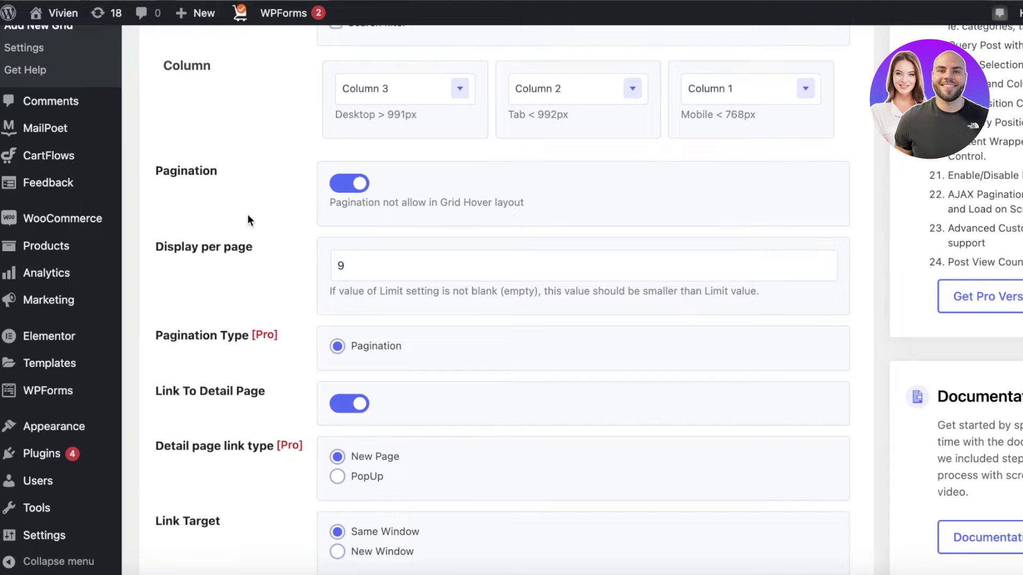
scroll(248, 214, down, 1)
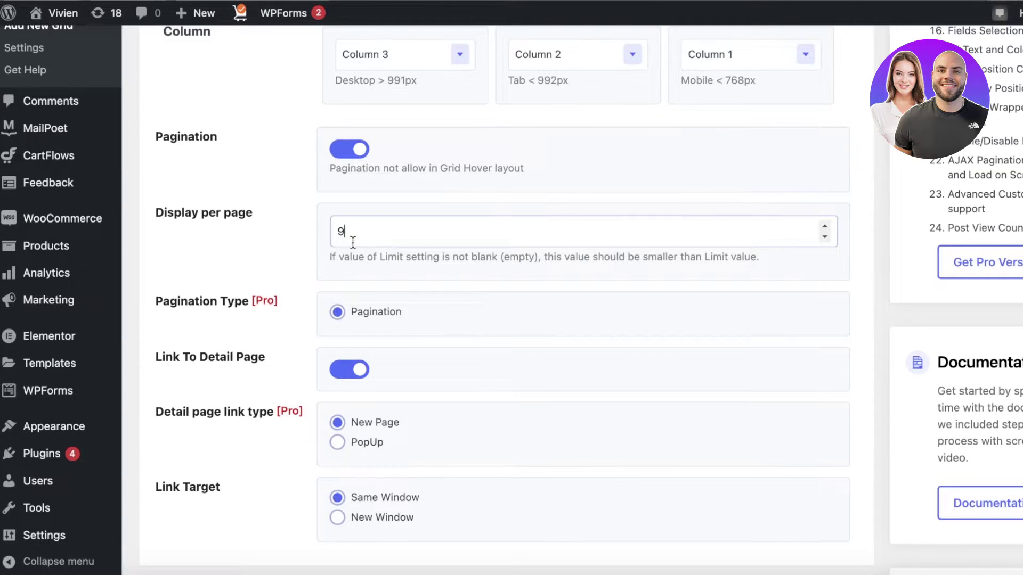
scroll(372, 240, down, 5)
scroll(474, 193, up, 20)
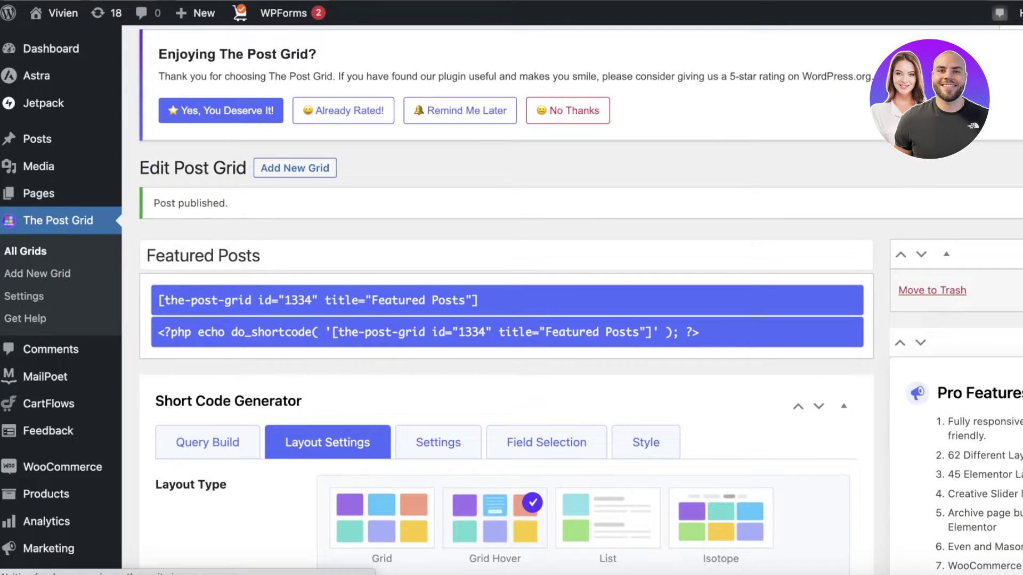
- Copy the Featured Posts shortcode in All Grids, then open the Featured Posts grid to edit
scroll(580, 298, down, 3)
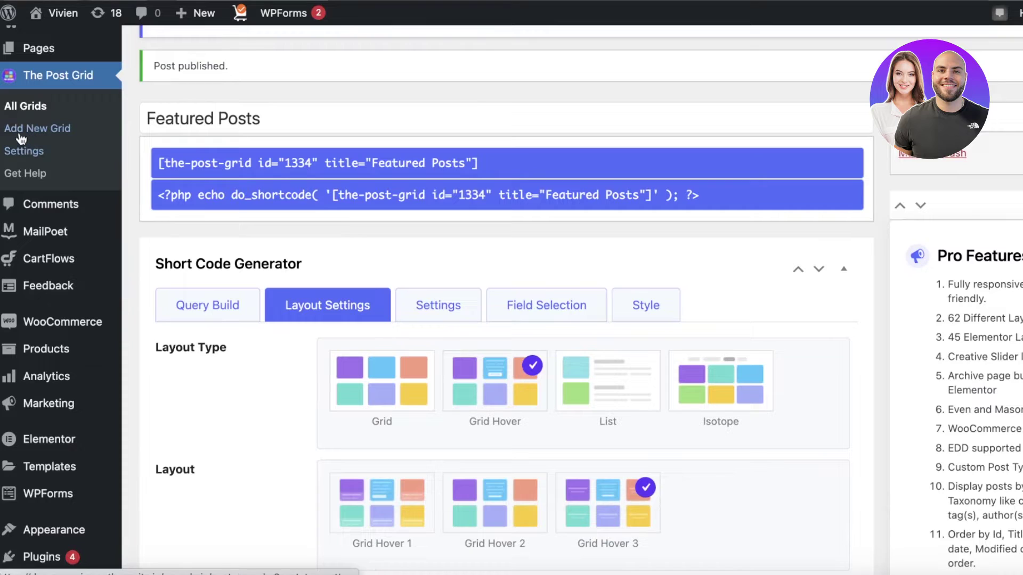
click(21, 109)
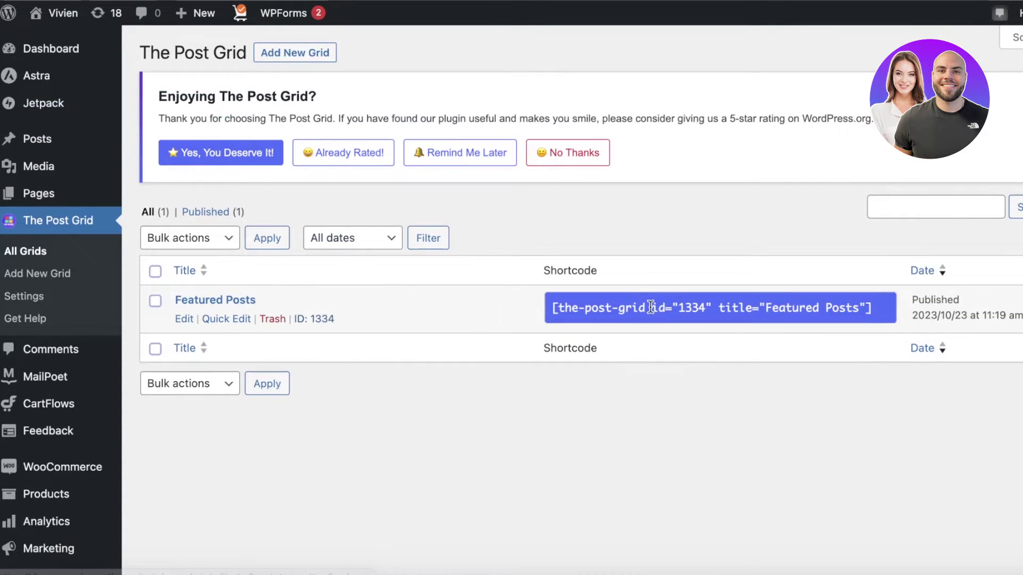
click(650, 307)
right_click(651, 307)
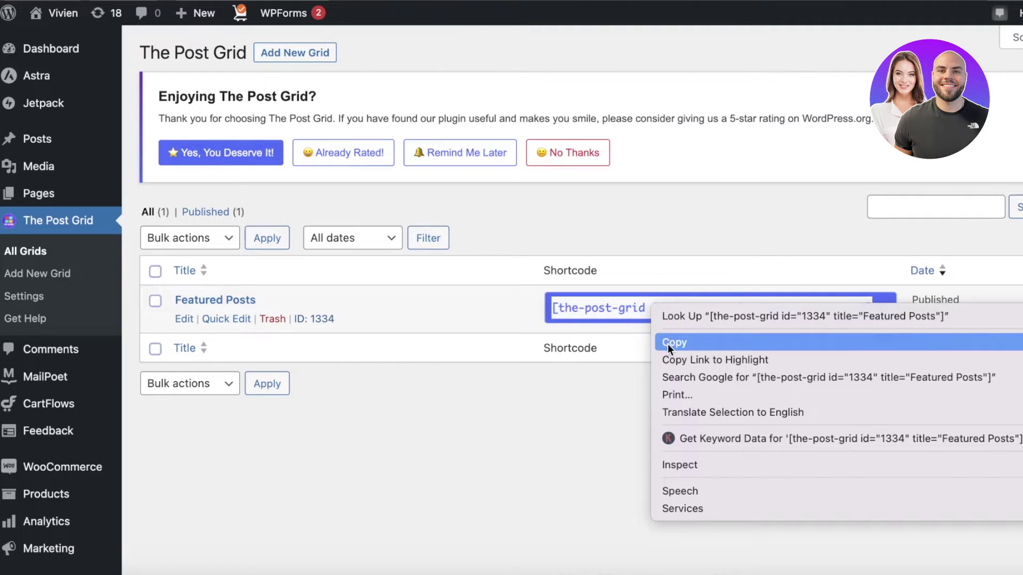
click(669, 344)
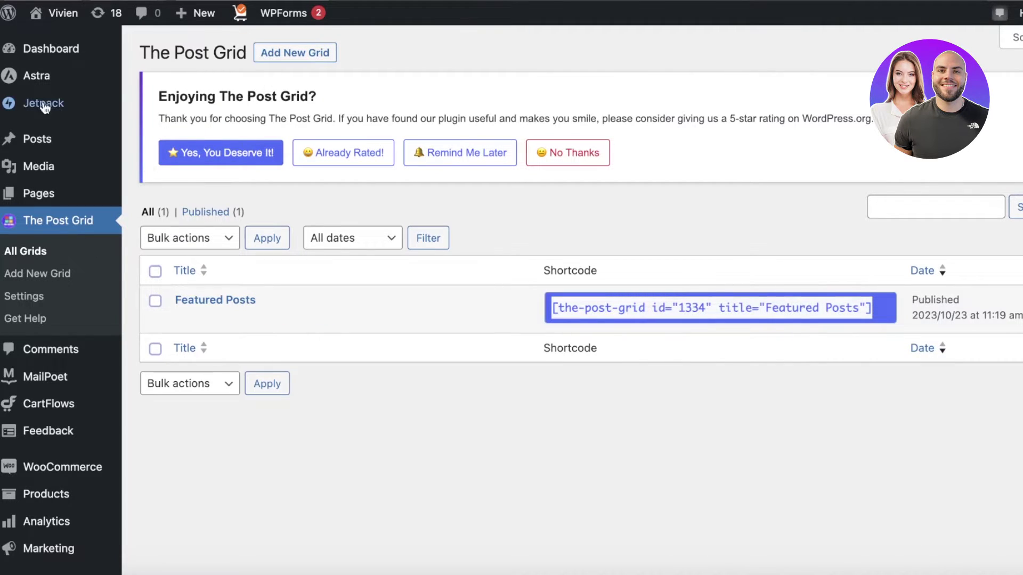
mouse_move(45, 58)
click(239, 301)
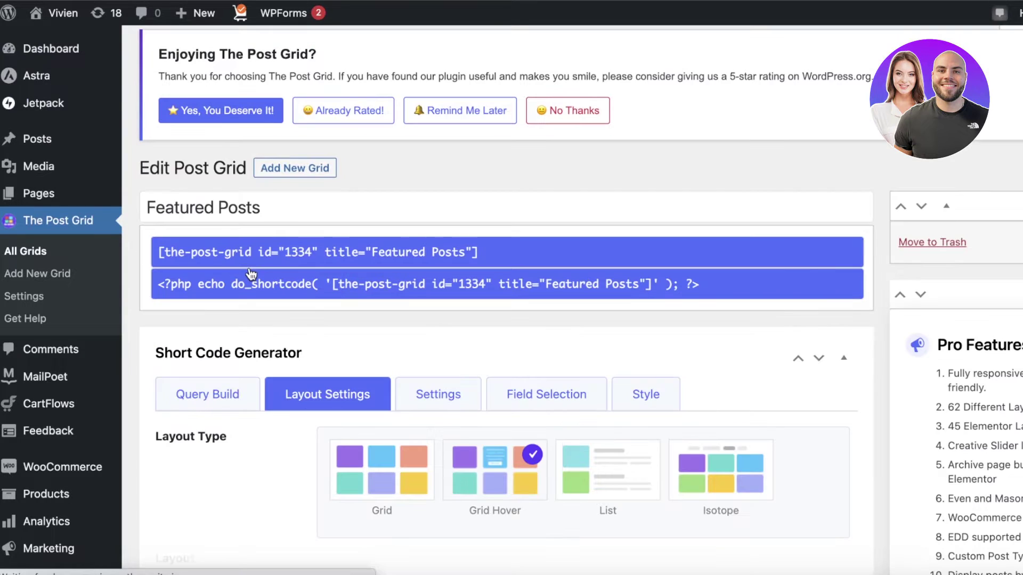
- Review the grid's Settings and Field Selection tabs
scroll(251, 274, down, 3)
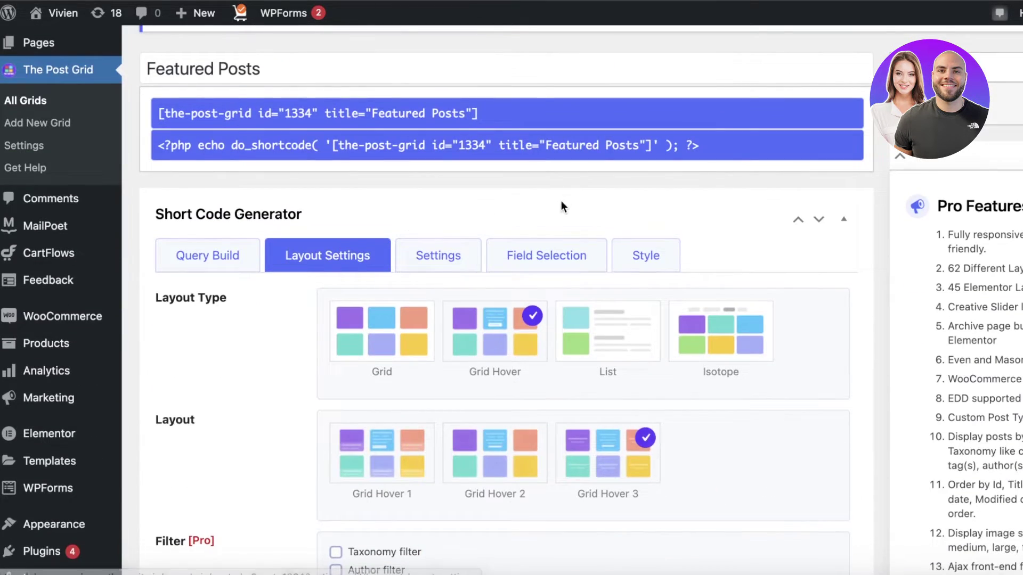
click(478, 255)
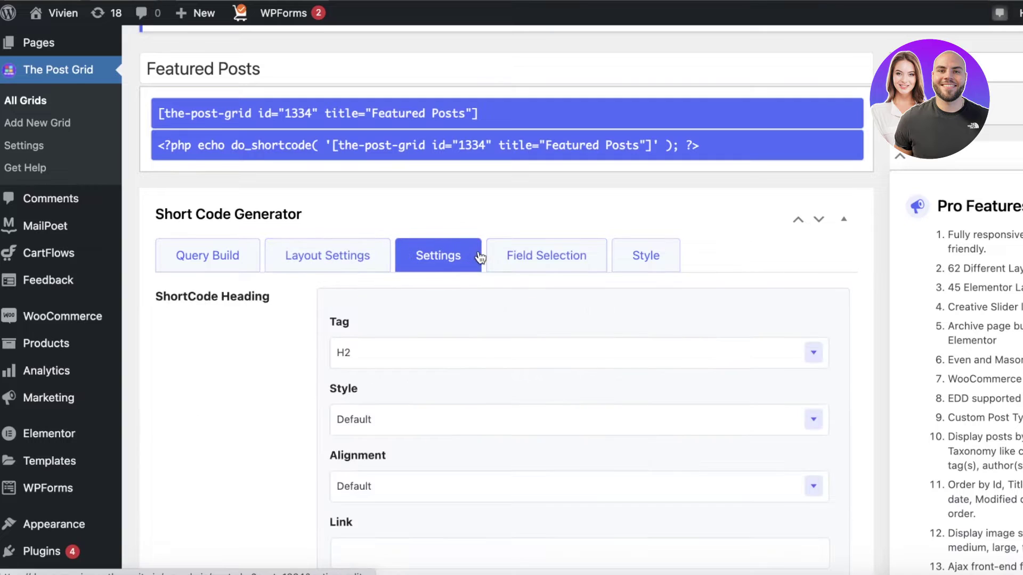
scroll(479, 254, down, 5)
scroll(448, 238, up, 3)
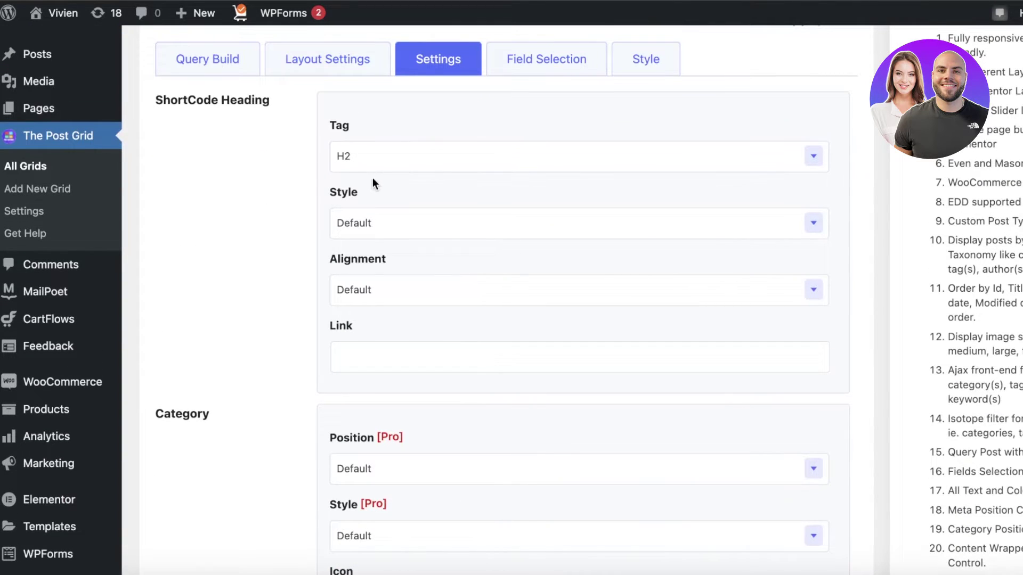
scroll(336, 311, down, 6)
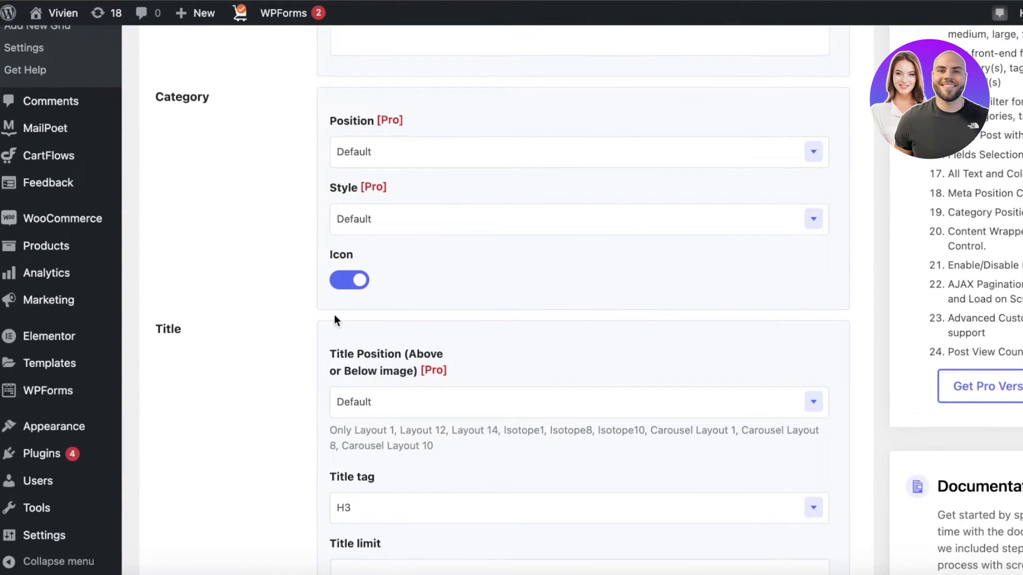
scroll(342, 302, down, 2)
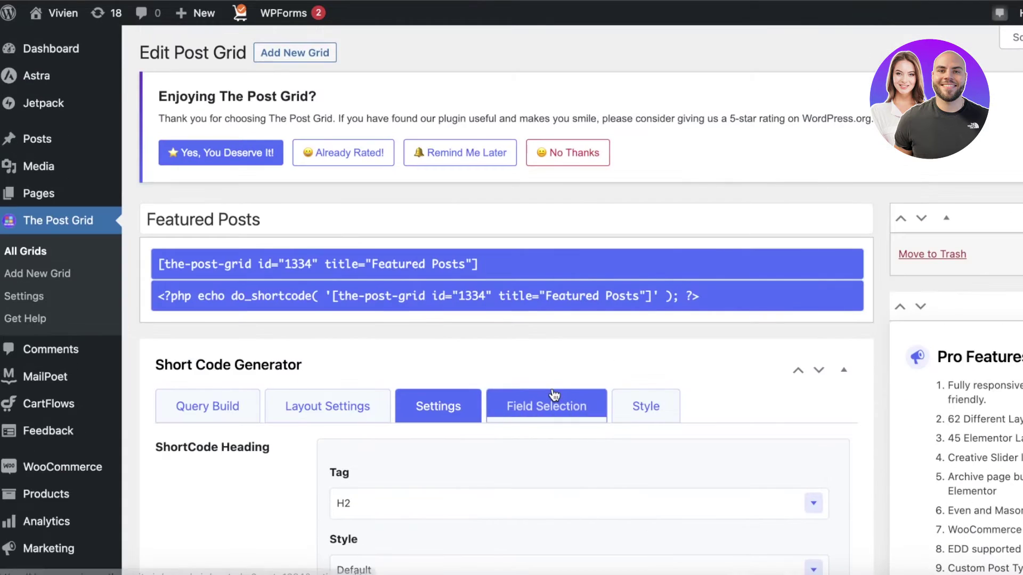
click(554, 394)
scroll(548, 395, down, 7)
scroll(595, 237, up, 4)
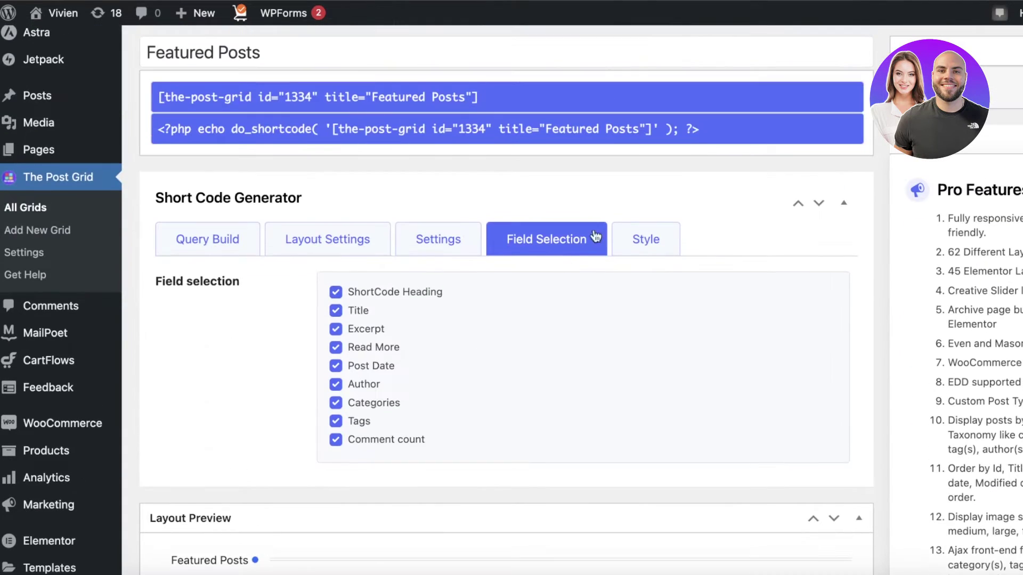
- On the Style tab, set the Primary Color to purple
click(638, 252)
click(424, 386)
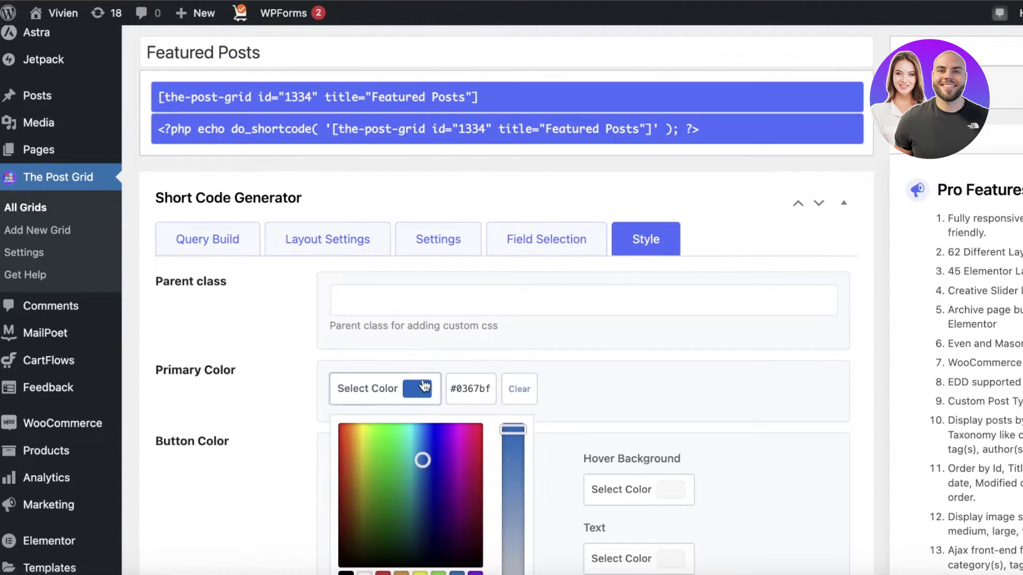
scroll(425, 385, down, 1)
drag(426, 454, 449, 450)
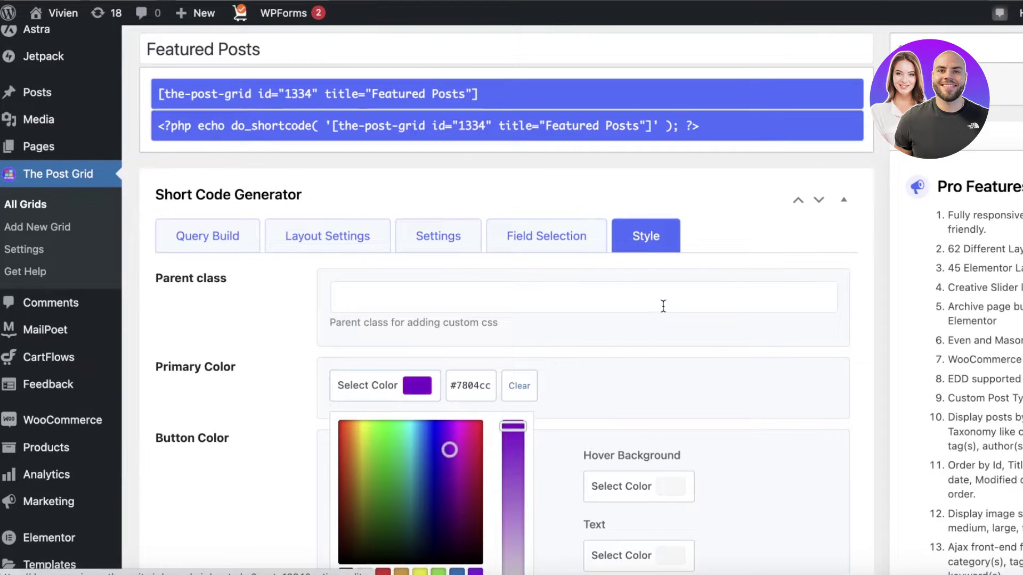
click(664, 306)
- Set the Button Background colour to pink
scroll(303, 271, down, 1)
scroll(410, 346, down, 1)
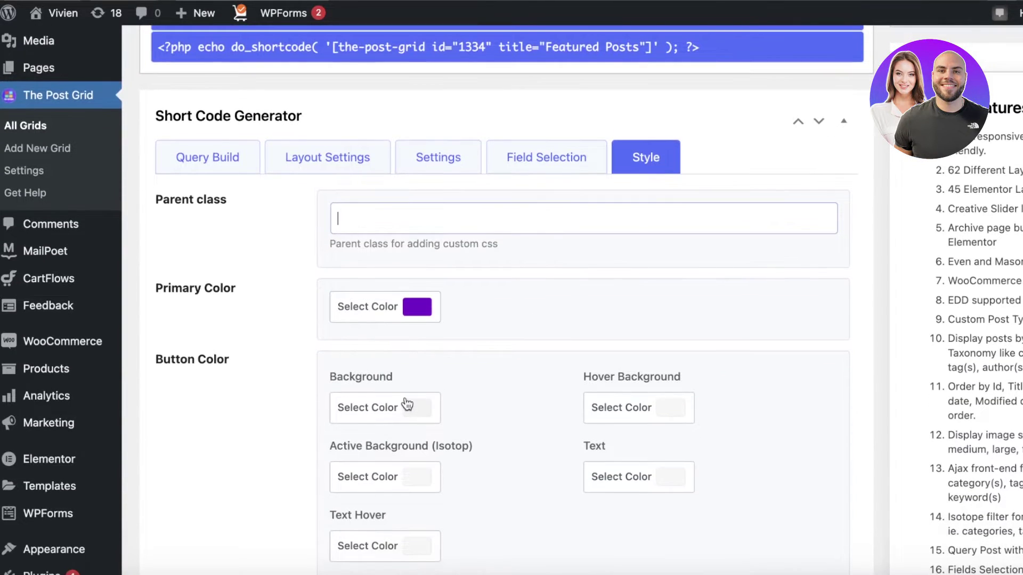
click(407, 406)
scroll(408, 406, down, 2)
click(470, 429)
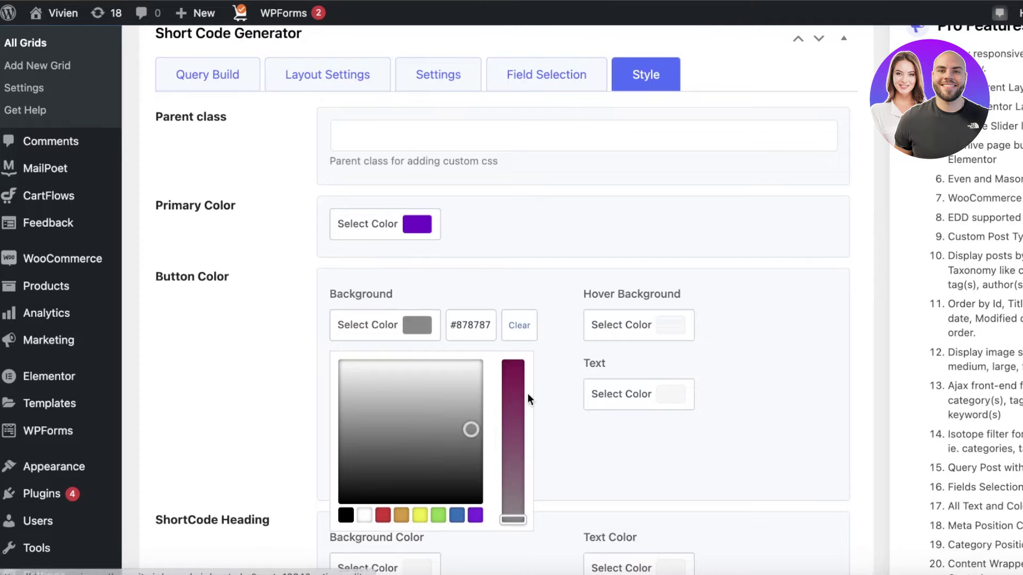
click(512, 363)
click(668, 320)
click(412, 329)
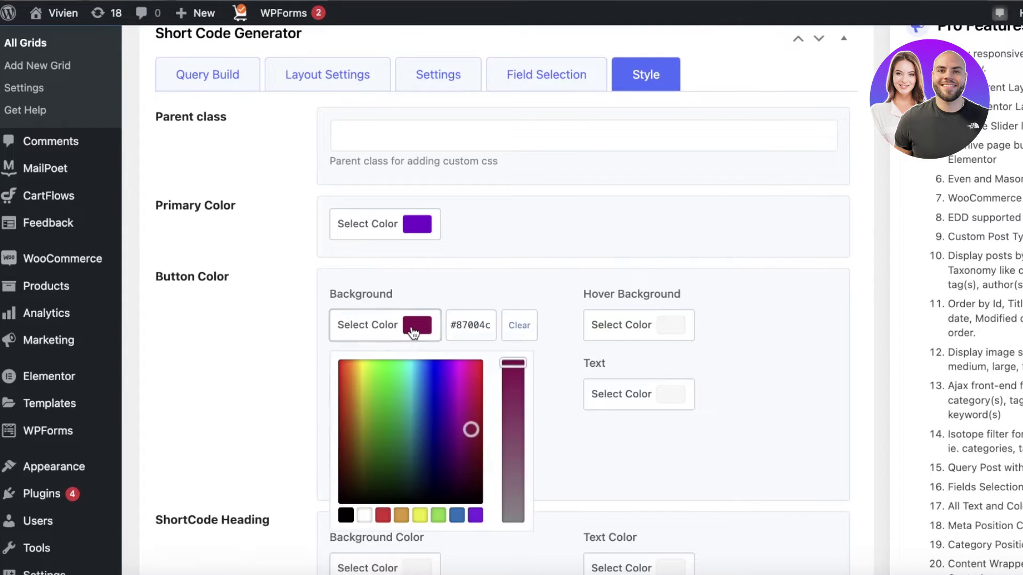
click(475, 457)
drag(512, 437, 513, 493)
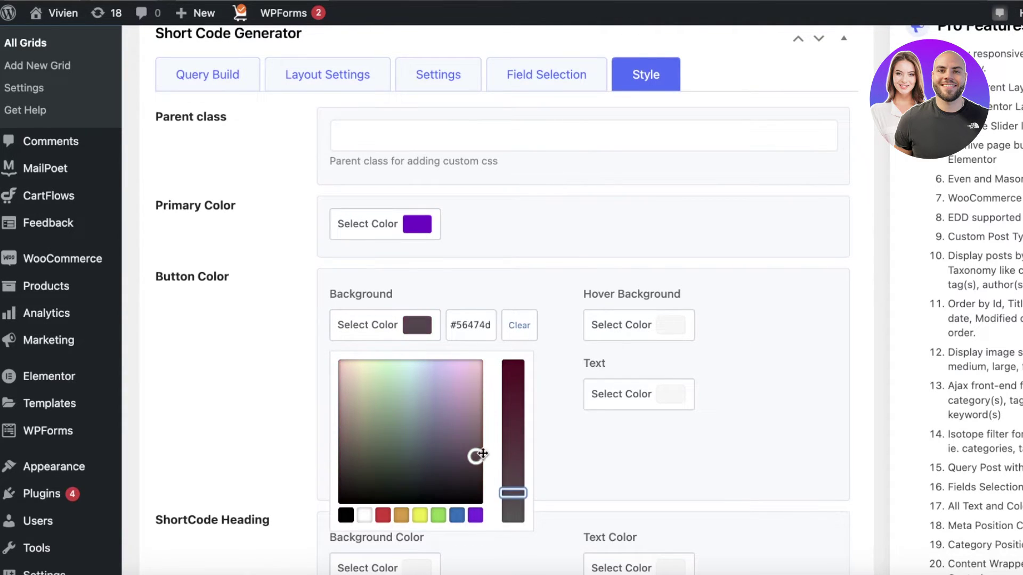
drag(482, 453, 472, 412)
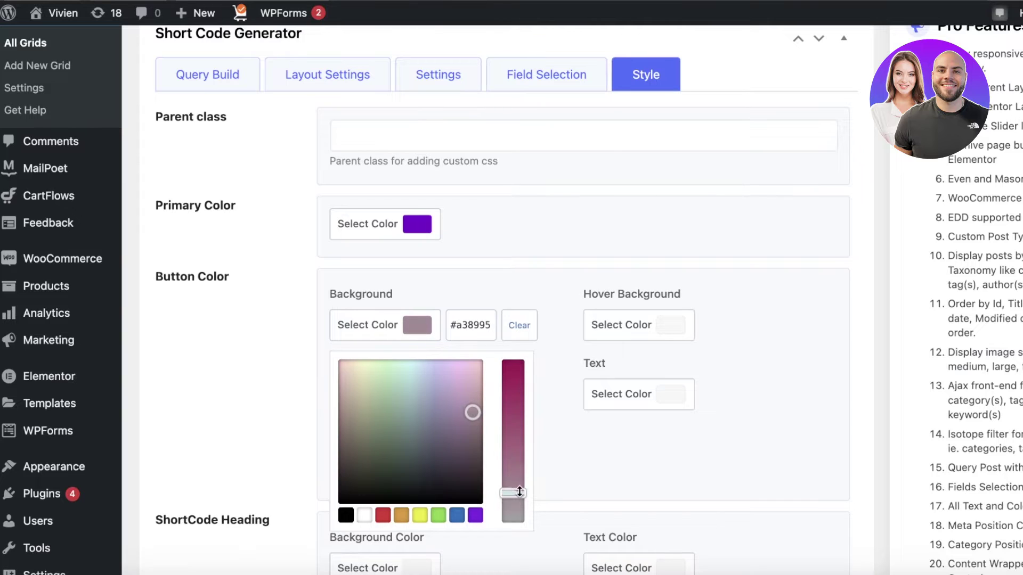
drag(519, 492, 512, 470)
drag(472, 413, 479, 367)
click(586, 326)
click(564, 292)
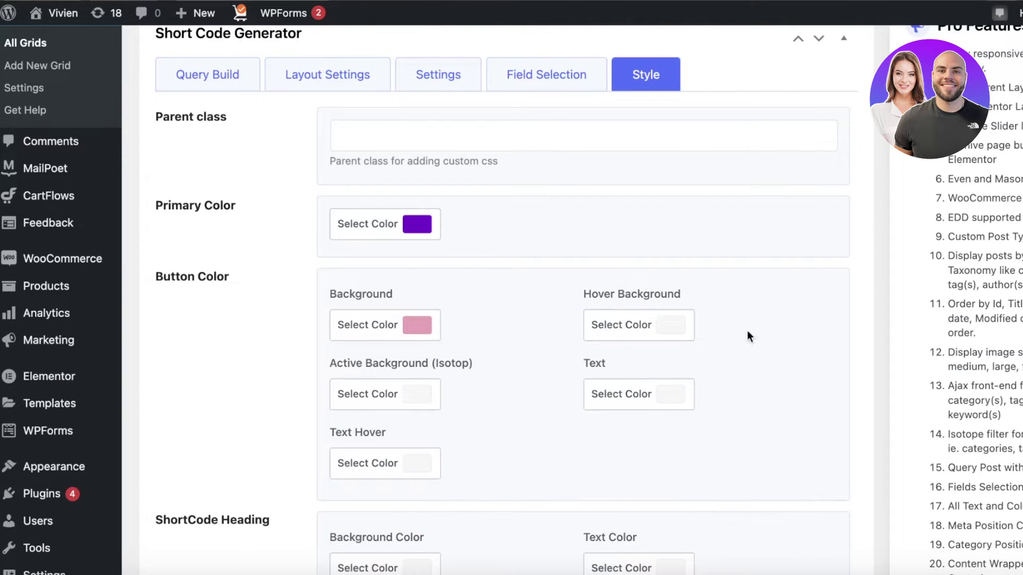
scroll(613, 301, down, 4)
- Set the Button Text colour to crimson
click(672, 202)
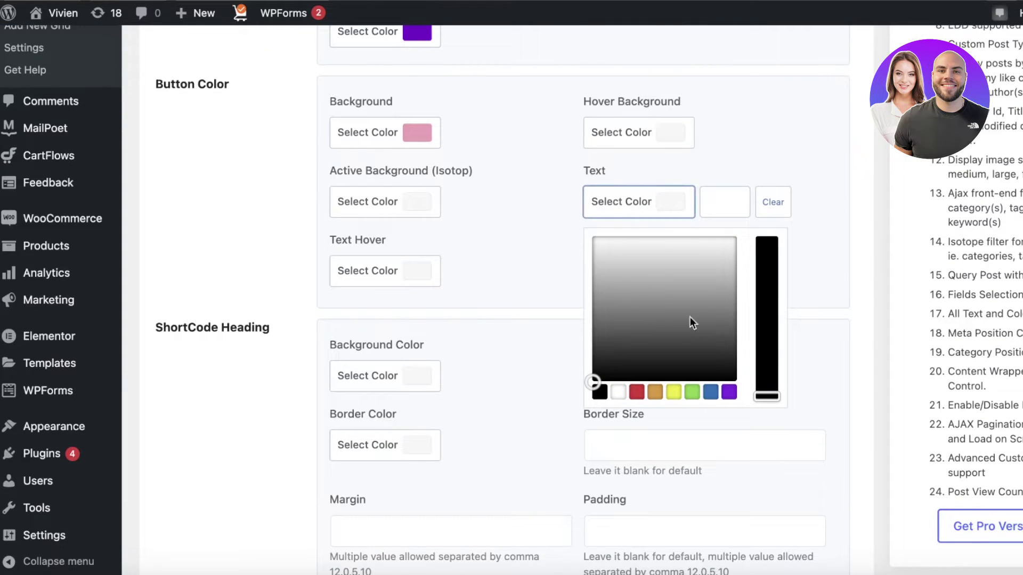
click(637, 392)
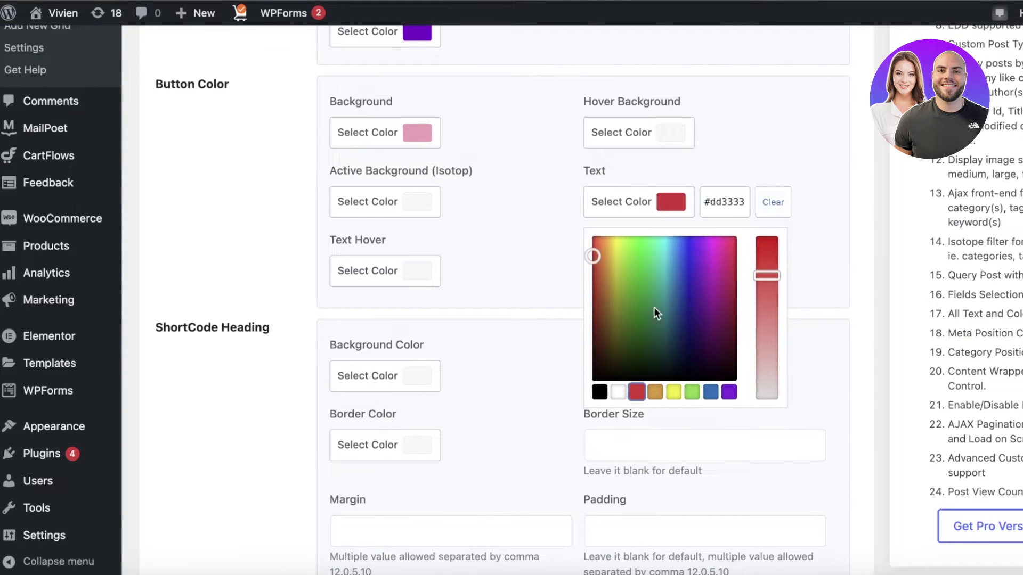
mouse_move(761, 275)
mouse_down()
mouse_move(761, 260)
mouse_move(702, 254)
mouse_move(735, 266)
mouse_up()
click(858, 218)
scroll(244, 235, down, 4)
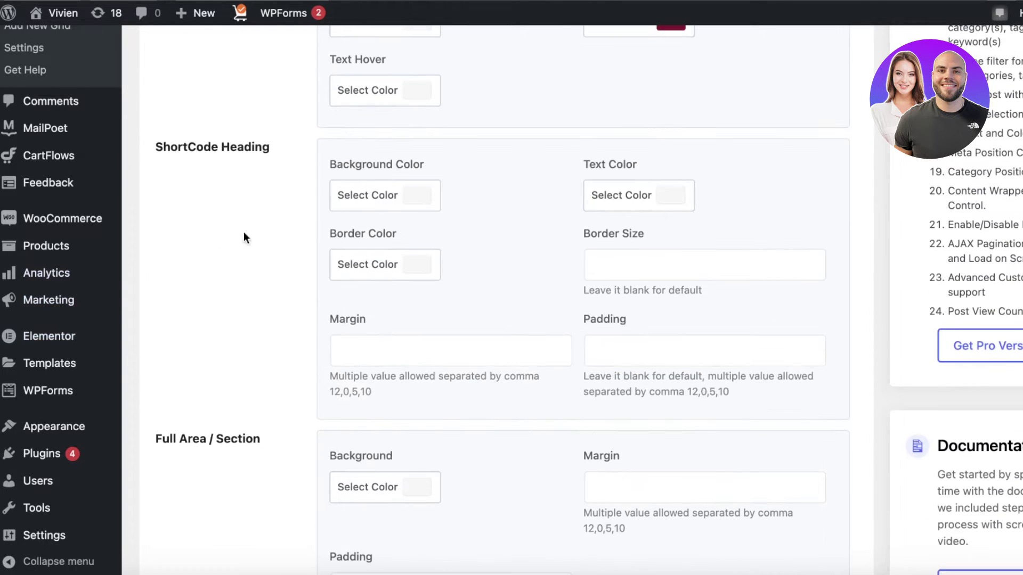
scroll(522, 415, down, 12)
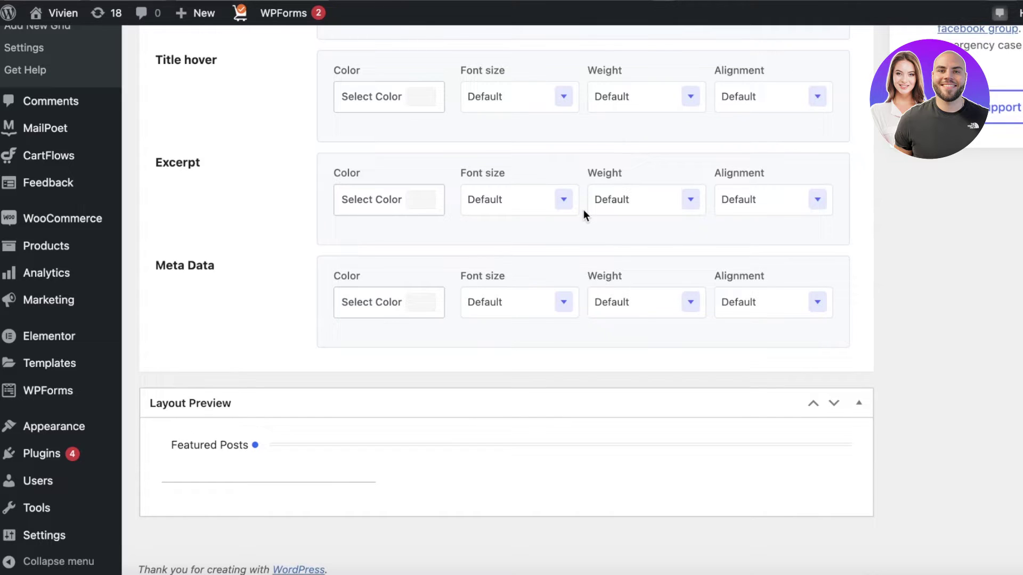
- Update the Featured Posts grid to save its purple, pink and crimson styling
scroll(562, 177, up, 20)
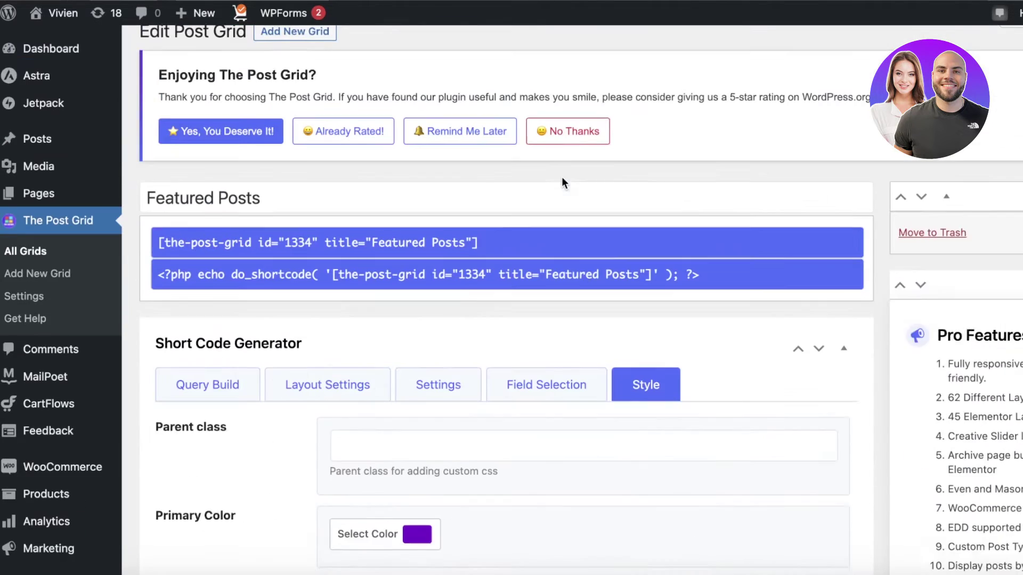
scroll(621, 300, down, 3)
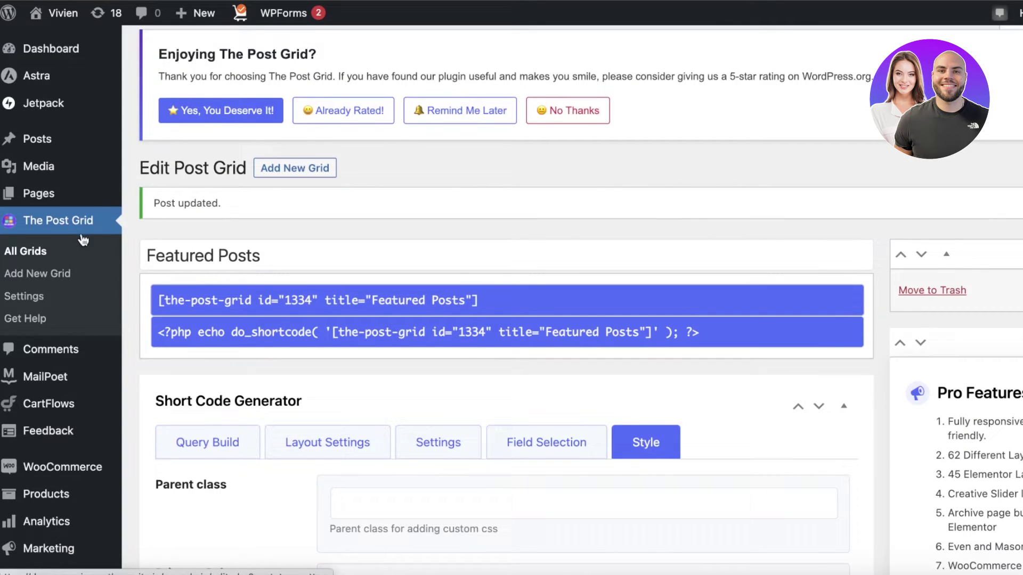
- Copy the Featured Posts shortcode from The Post Grid's All Grids list
click(50, 255)
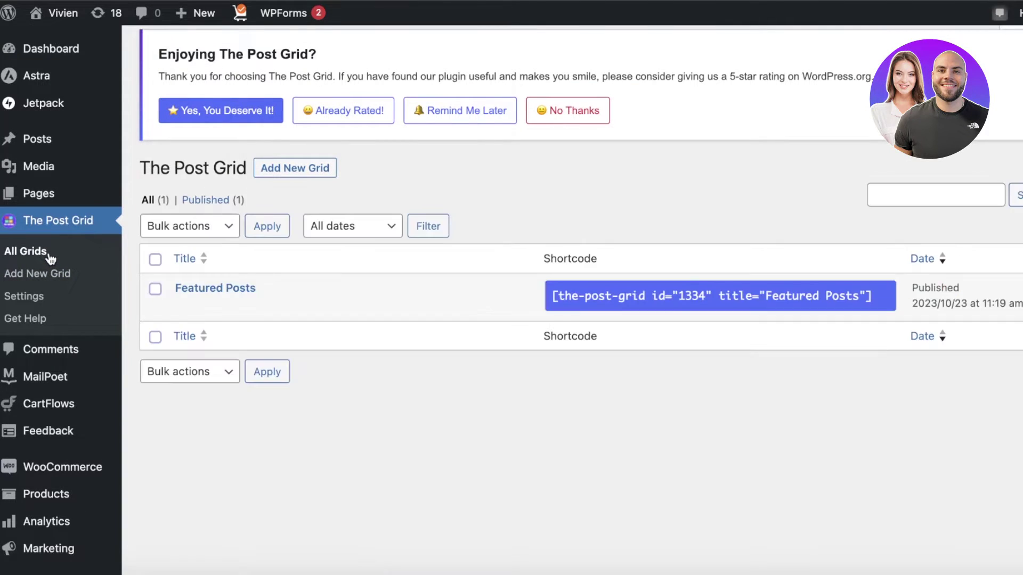
click(571, 294)
right_click(575, 296)
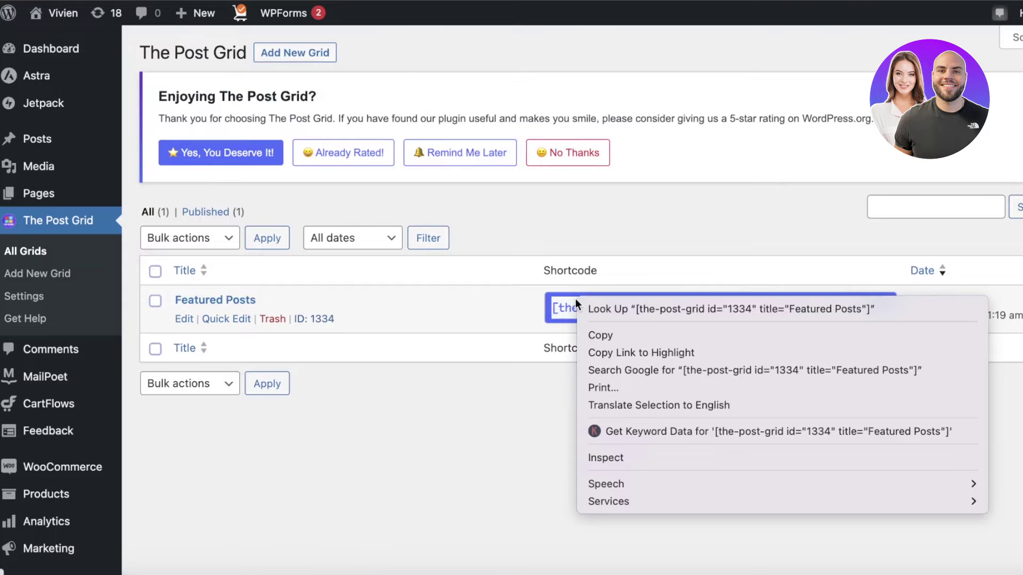
click(596, 335)
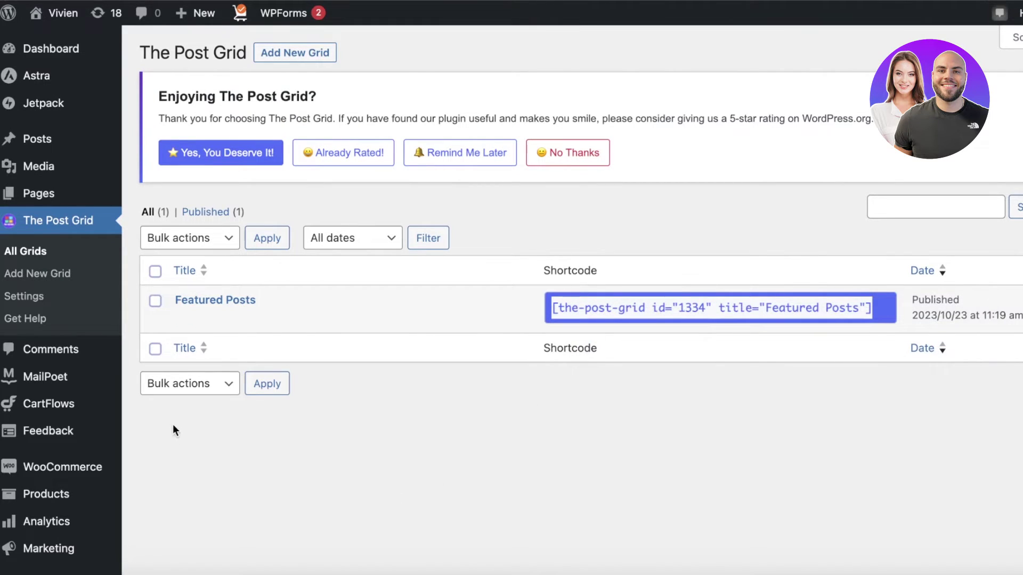
- From the Pages list, launch Elementor on the Sample Page row
mouse_move(37, 200)
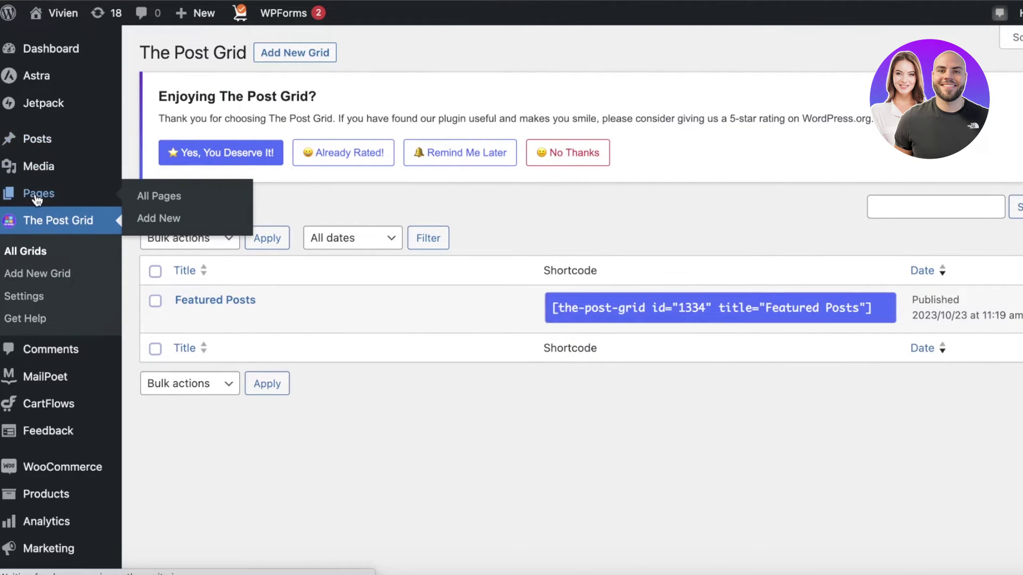
click(37, 200)
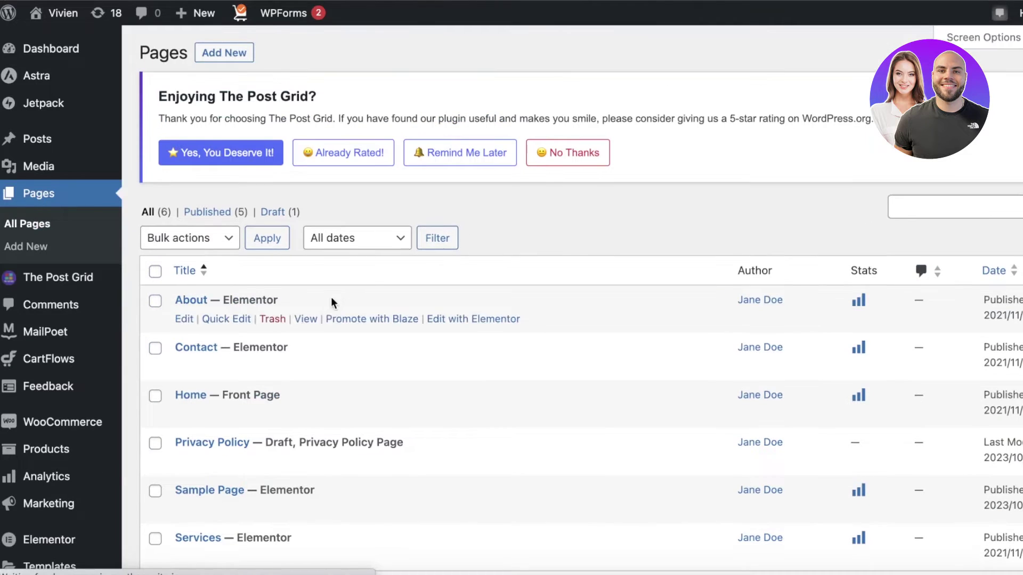
scroll(613, 142, down, 3)
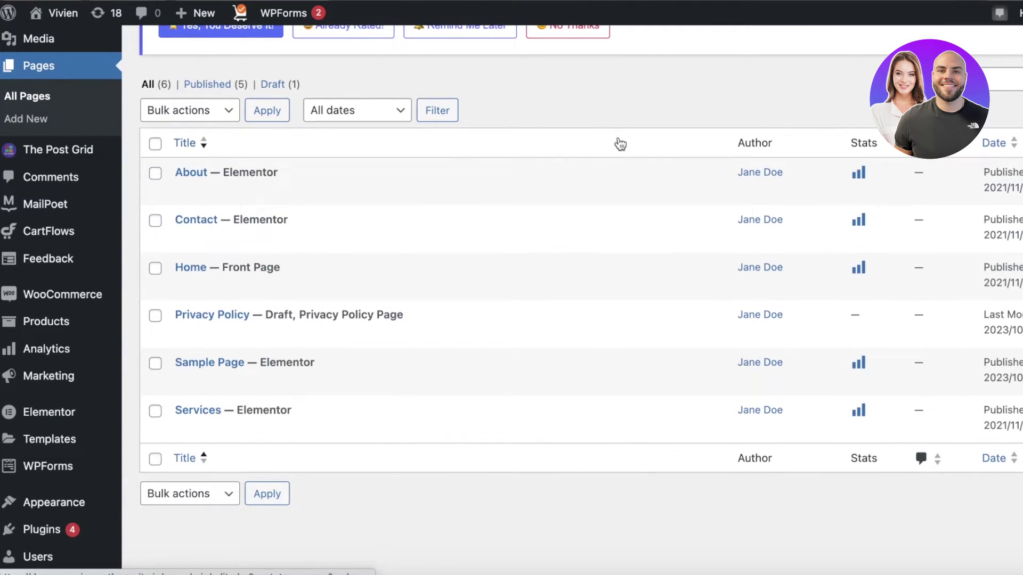
mouse_move(237, 291)
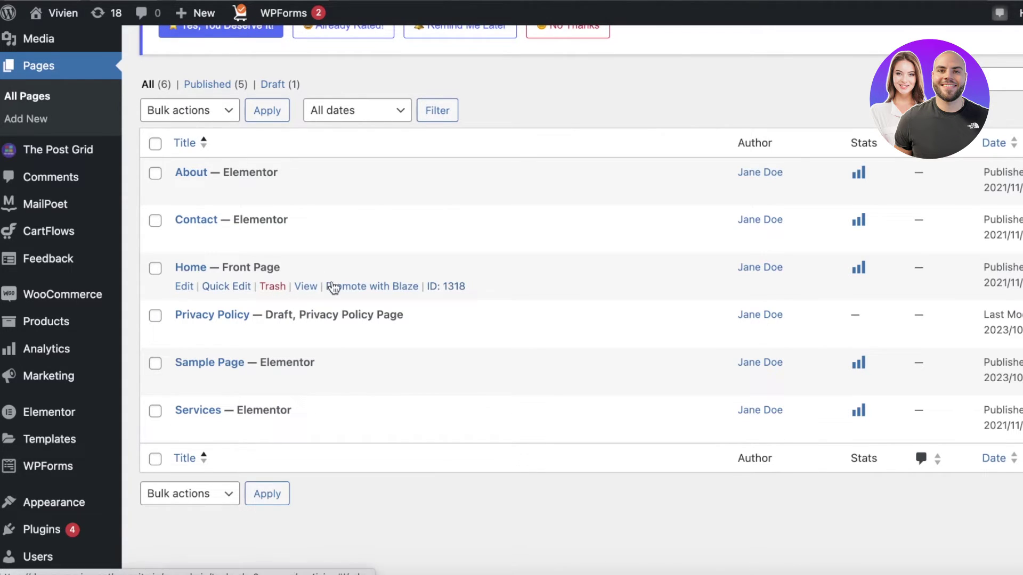
mouse_move(240, 238)
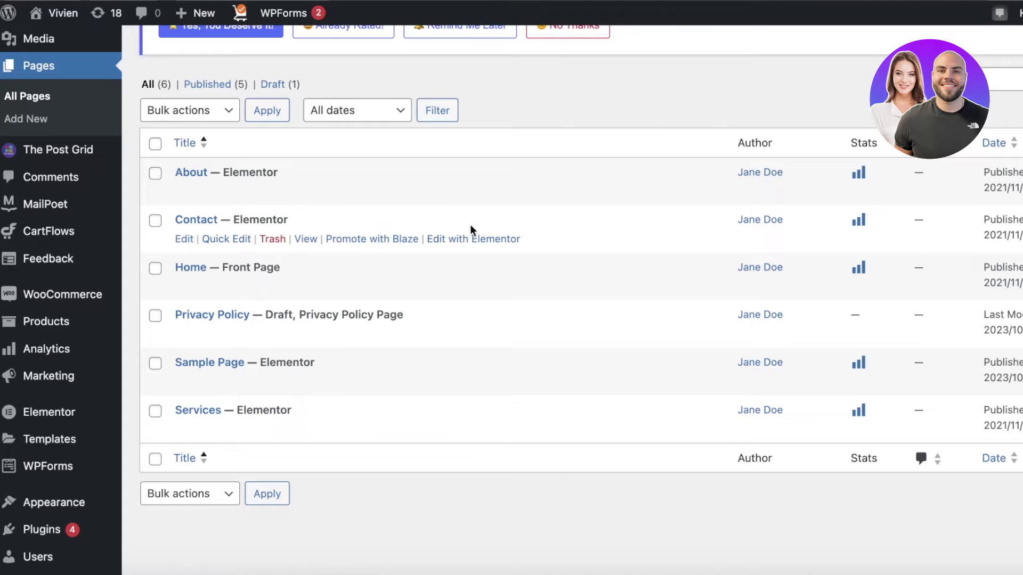
mouse_move(378, 366)
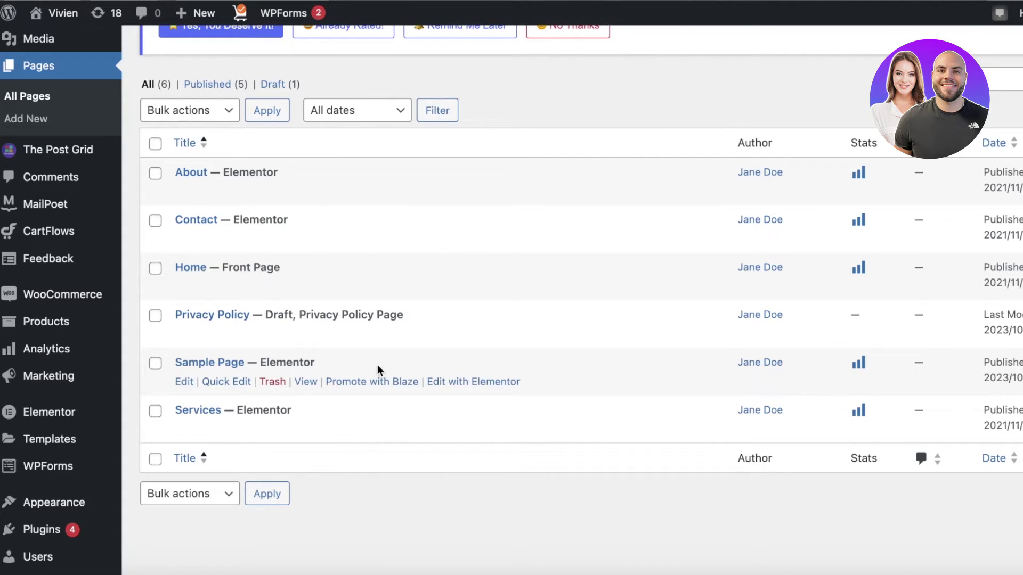
click(482, 384)
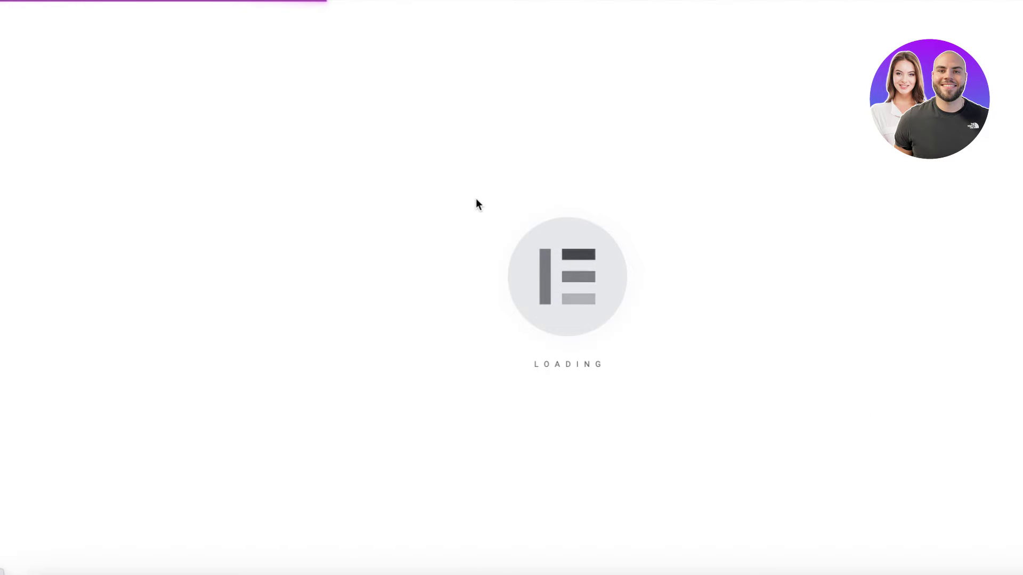
- Place a TPG - Grid Layout widget on the canvas, set it to Layout 2, and reposition it
scroll(618, 222, down, 1)
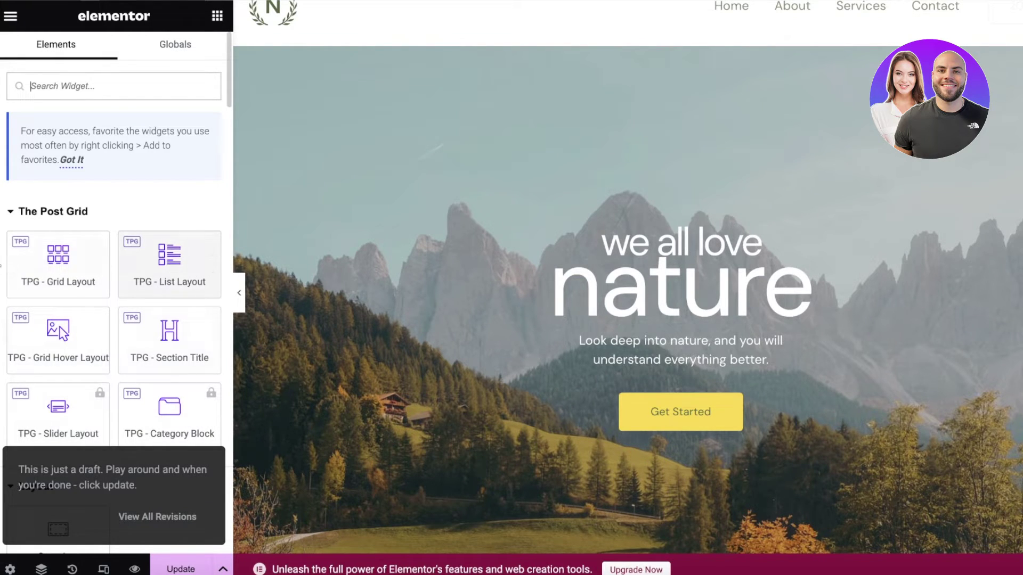
drag(47, 273, 612, 164)
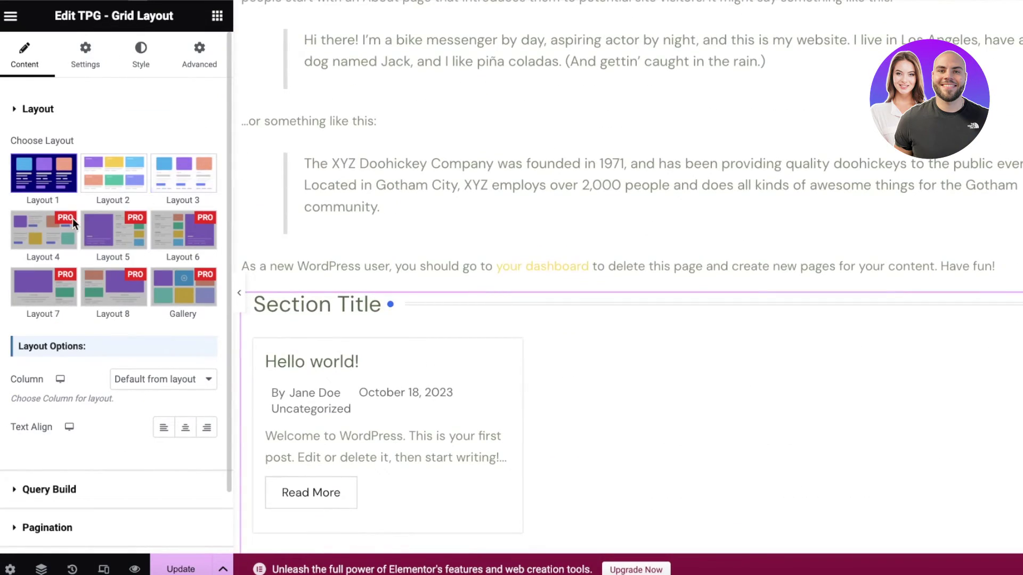
click(89, 189)
scroll(114, 379, down, 2)
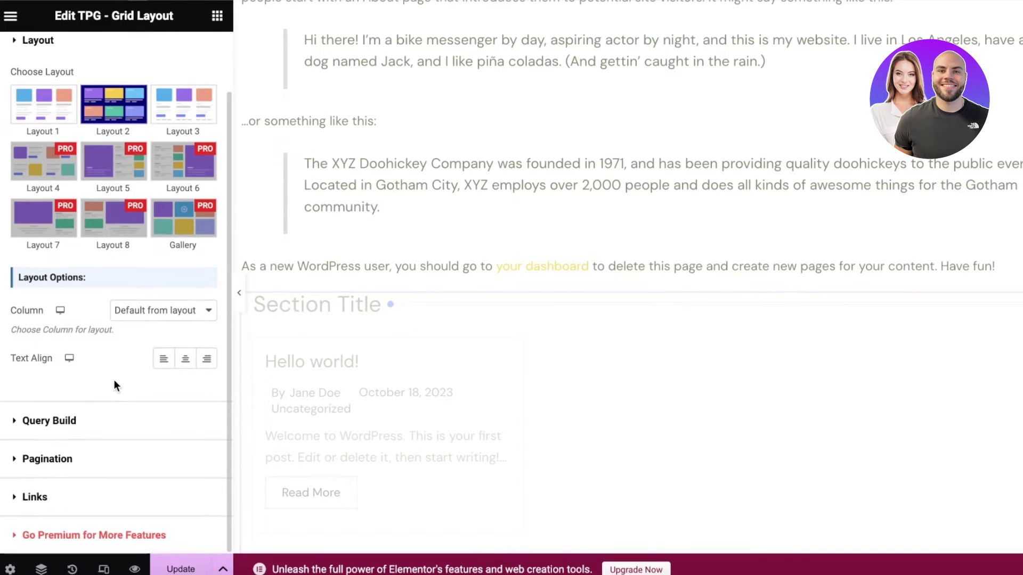
scroll(311, 452, down, 4)
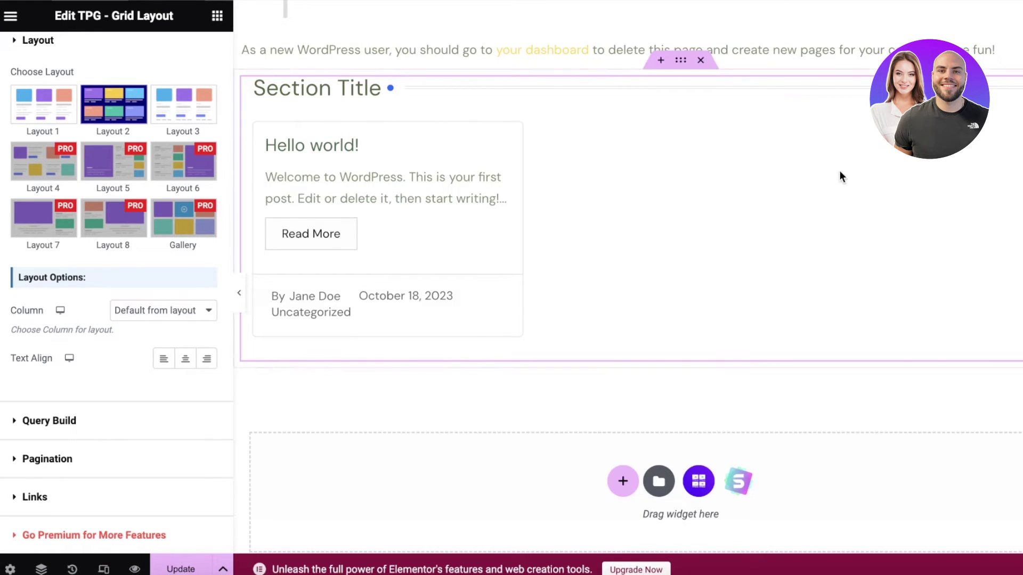
drag(697, 179, 270, 402)
- Review the grid's Query Build options and Advanced tab, then return to Content settings
click(71, 488)
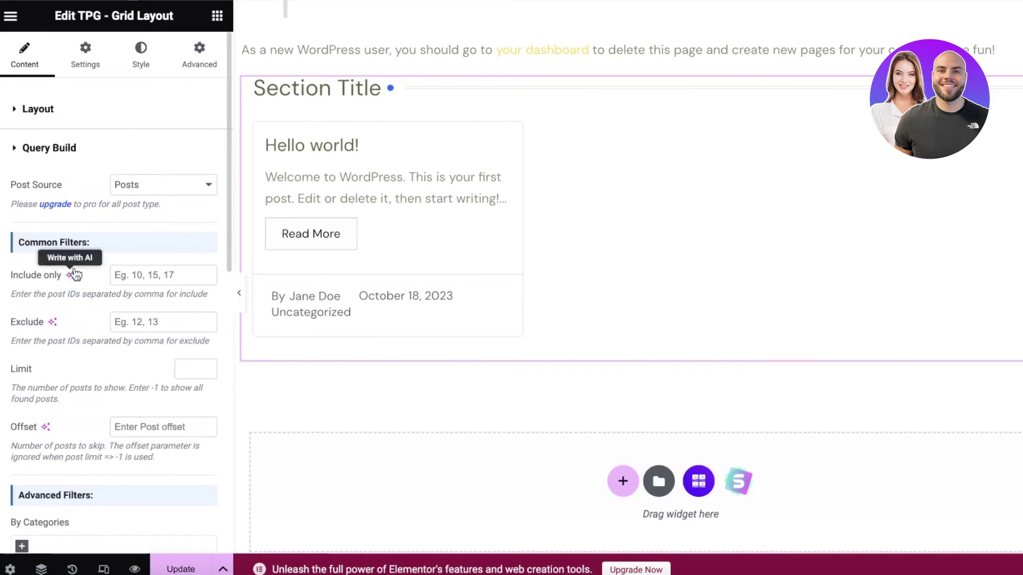
click(200, 54)
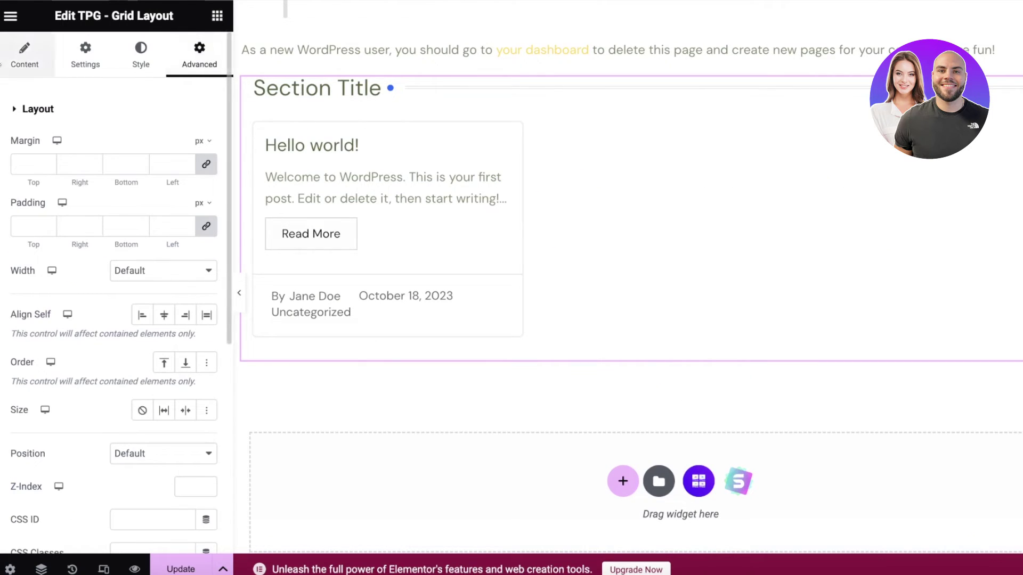
click(21, 55)
scroll(653, 71, up, 10)
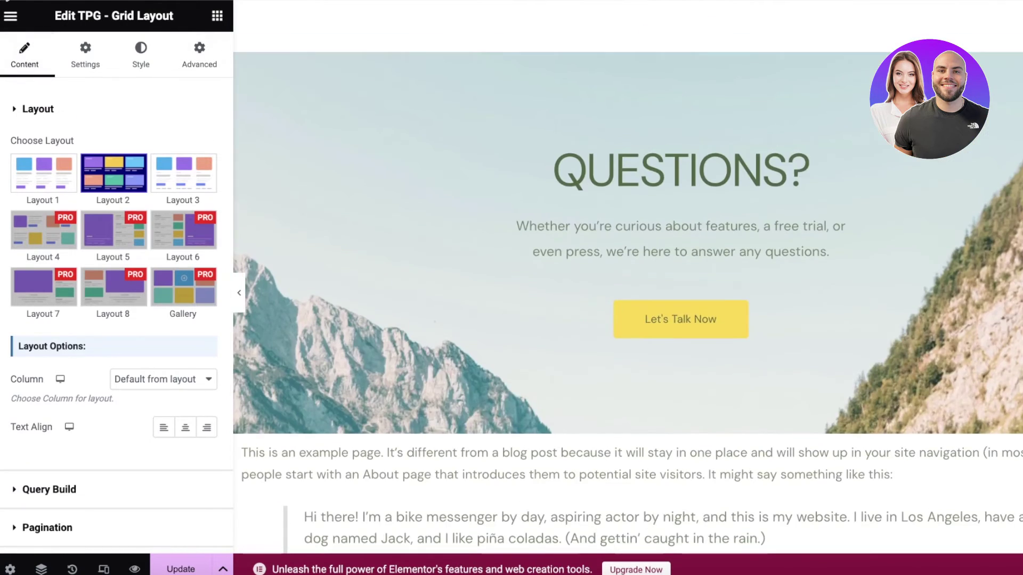
- Open Site Settings from Elementor's main menu, then close it back to the widgets
click(11, 17)
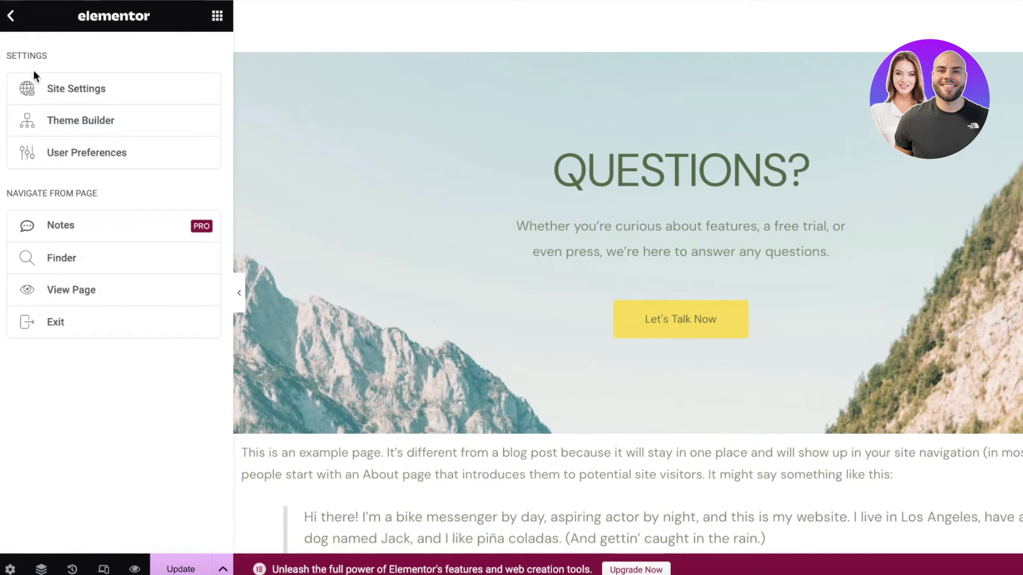
click(67, 99)
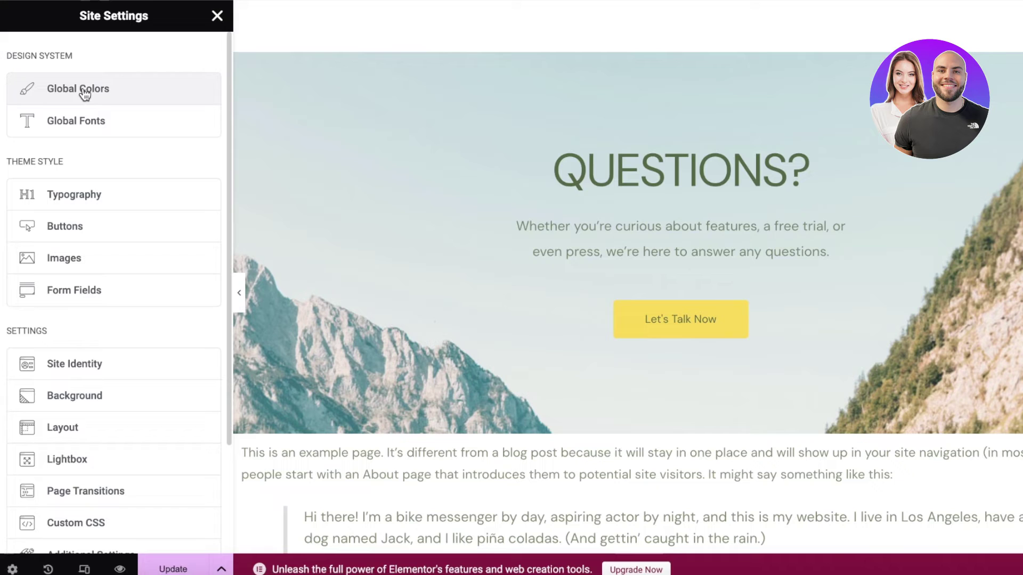
click(217, 17)
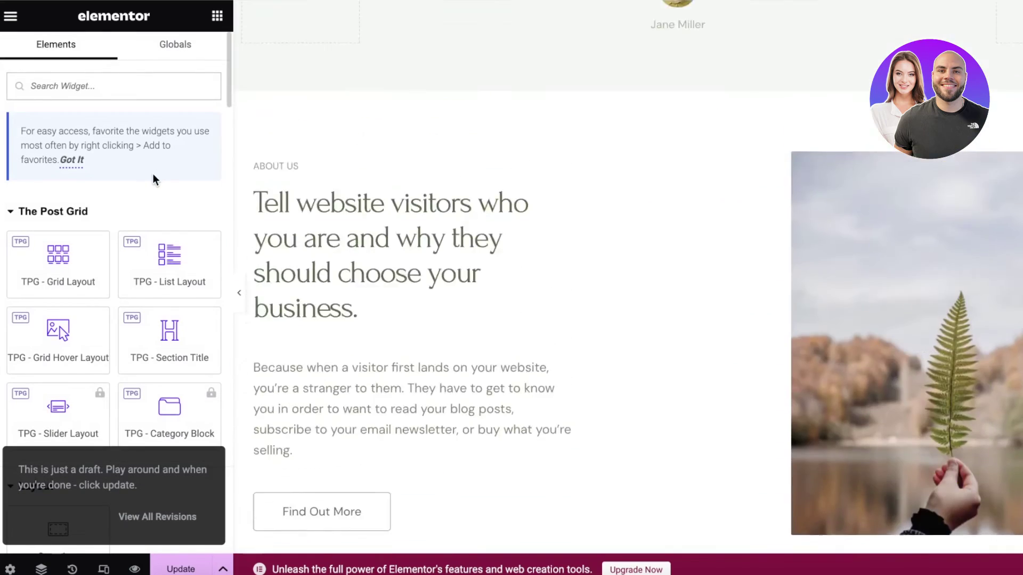
- Expand the Basic widgets and scroll down to the Shortcode widget
scroll(121, 337, down, 6)
click(58, 282)
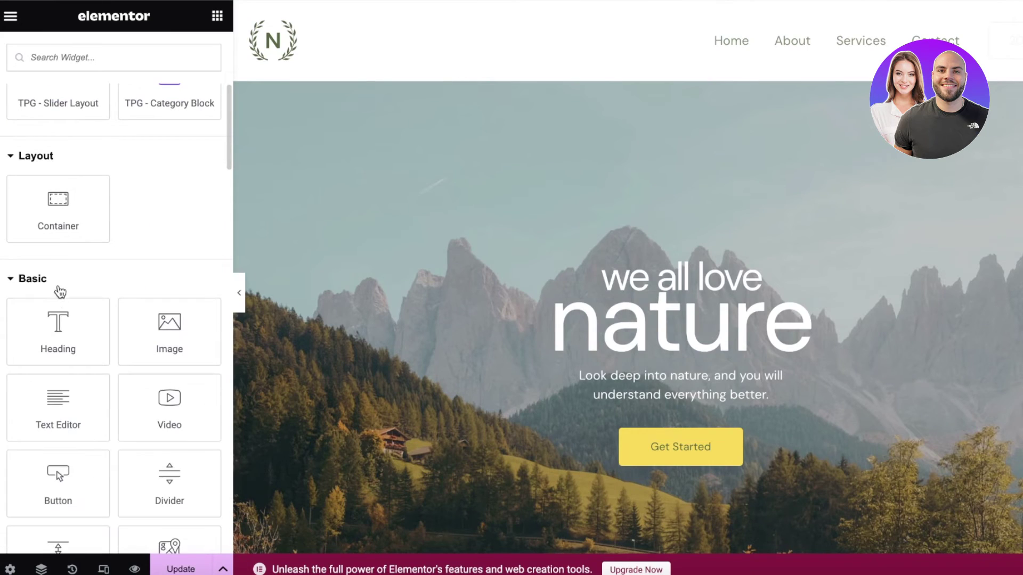
scroll(114, 251, down, 4)
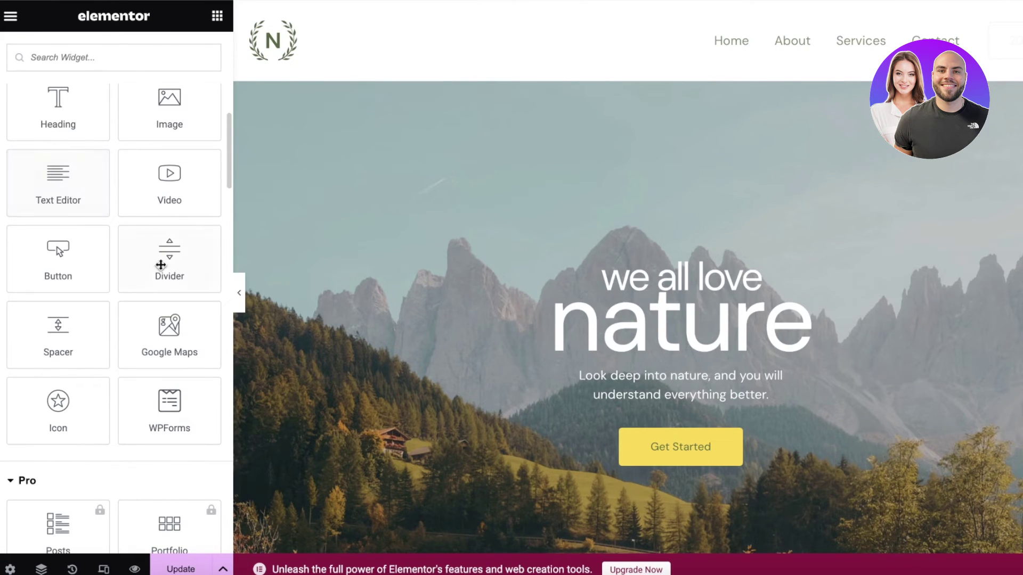
scroll(85, 298, up, 1)
scroll(96, 264, down, 15)
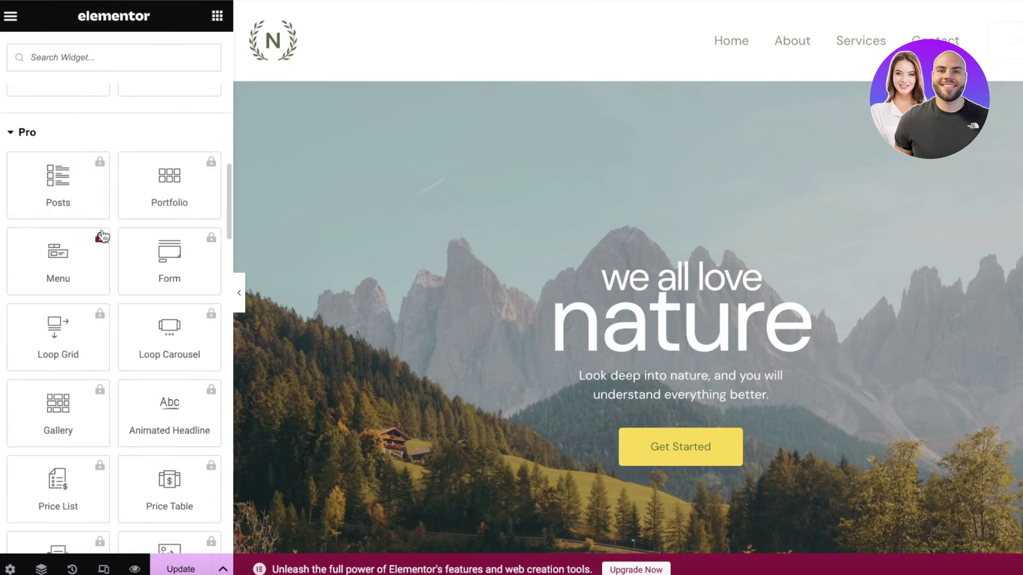
scroll(97, 261, down, 10)
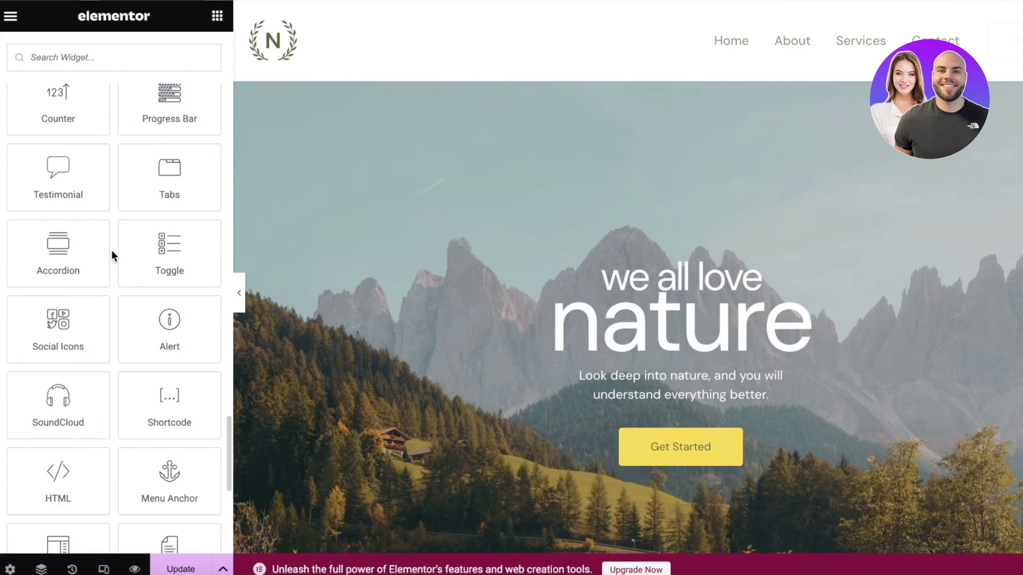
- Add a Shortcode widget, paste the Featured Posts grid shortcode into it, and apply
click(168, 413)
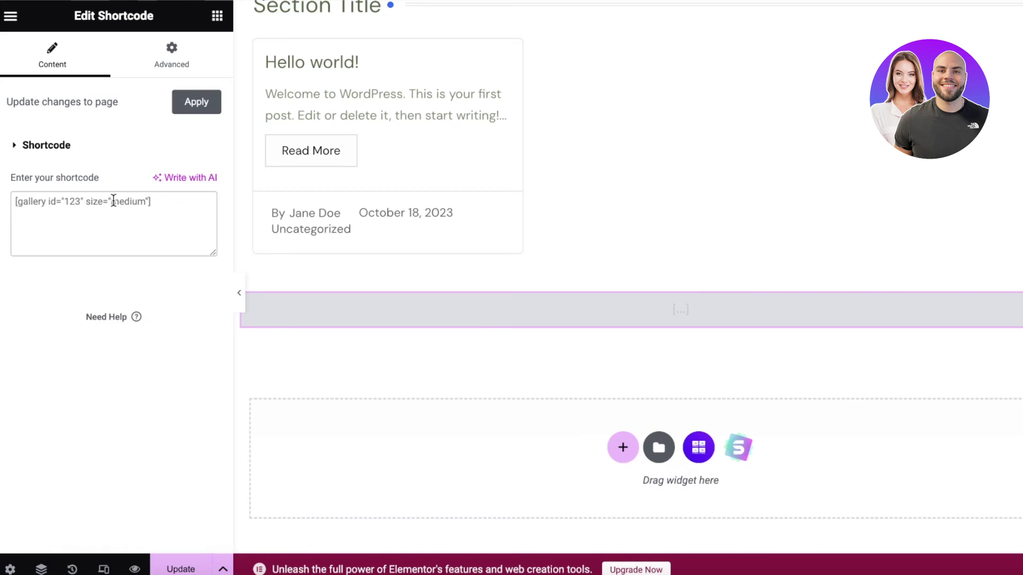
right_click(114, 200)
click(152, 316)
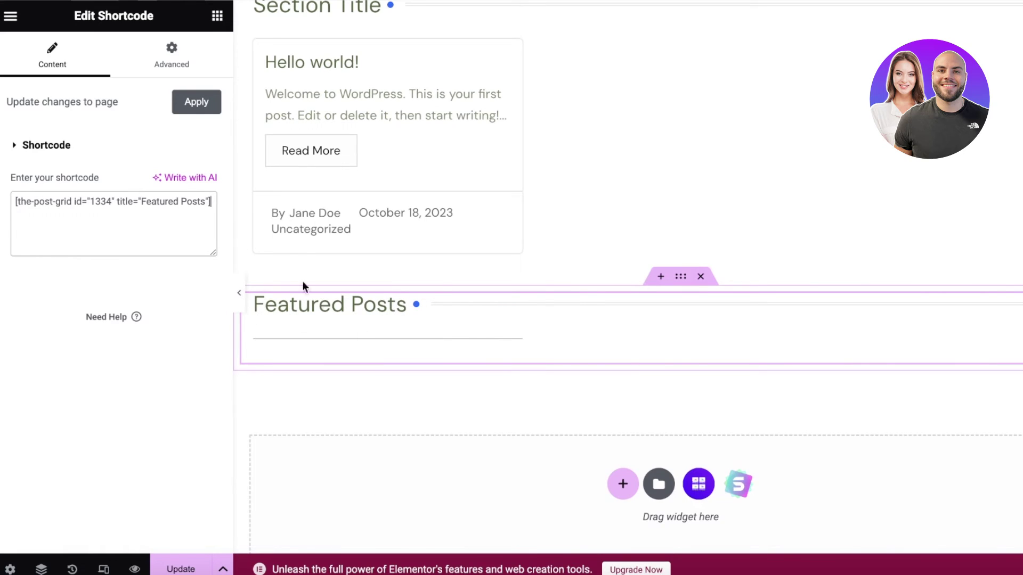
click(178, 106)
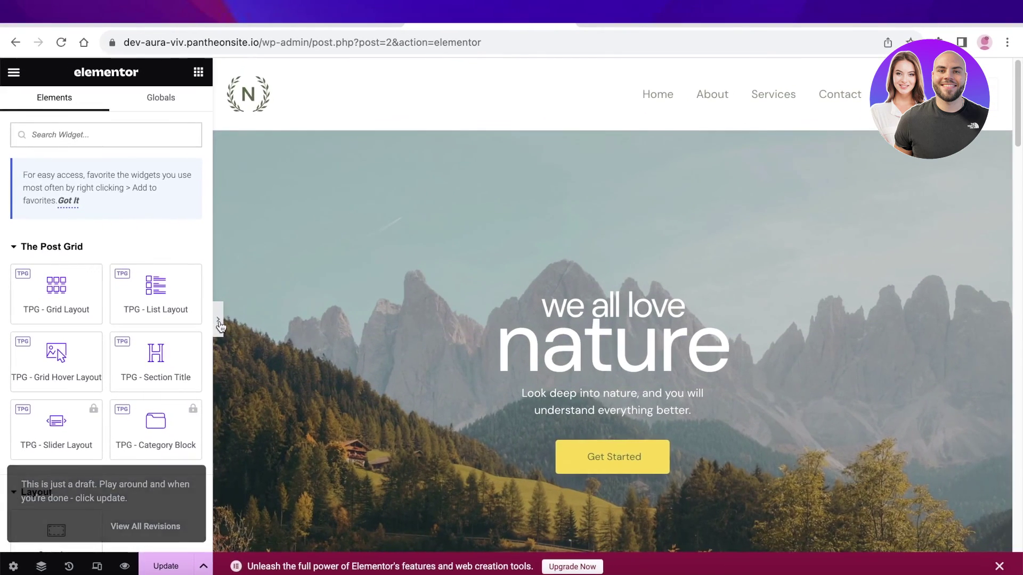
- Collapse the Elementor panel to preview the Sample Page full-width
click(218, 320)
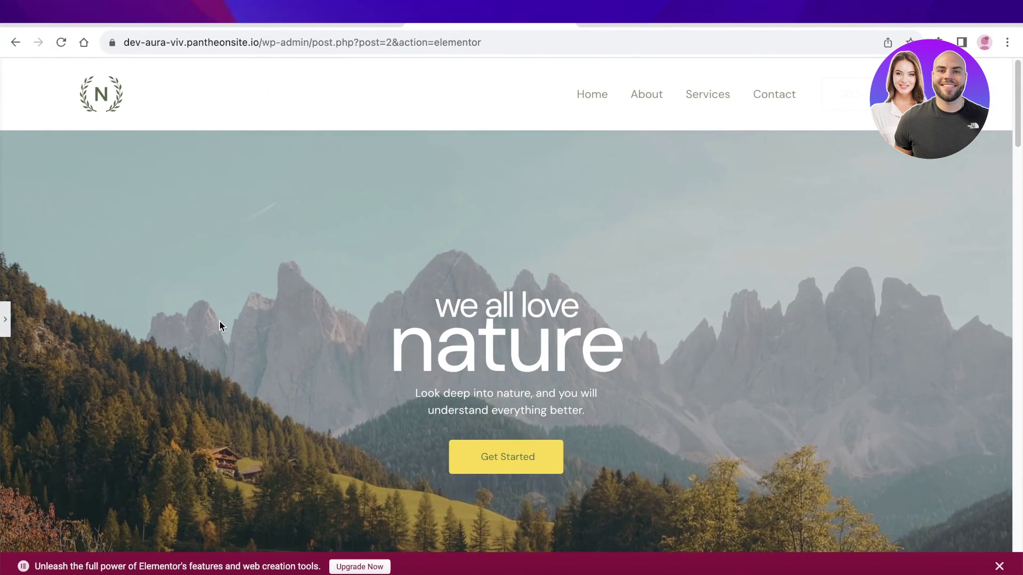